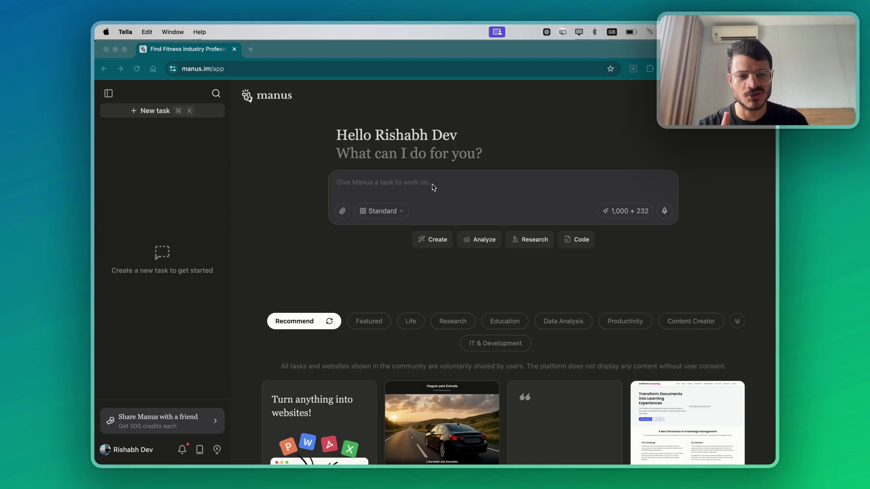
- Begin the request with 'I have a youtube channel about index investing in India'
left_click(431, 187)
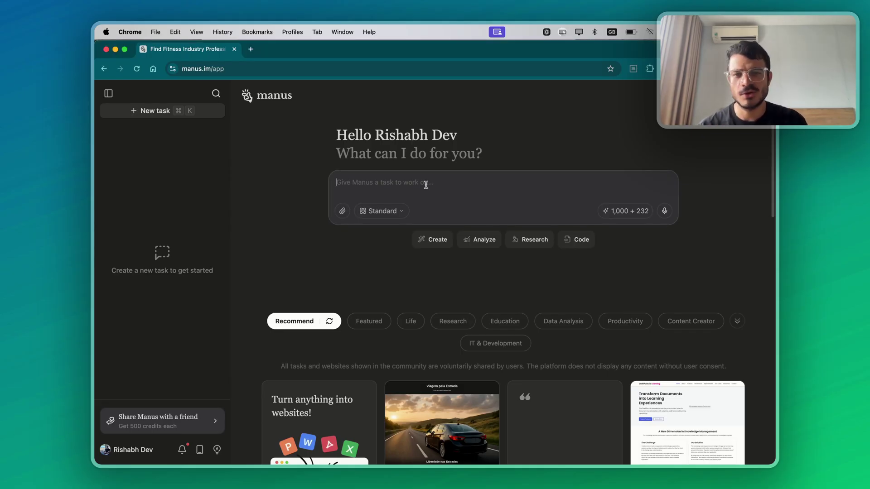
key("Caps_Lock")
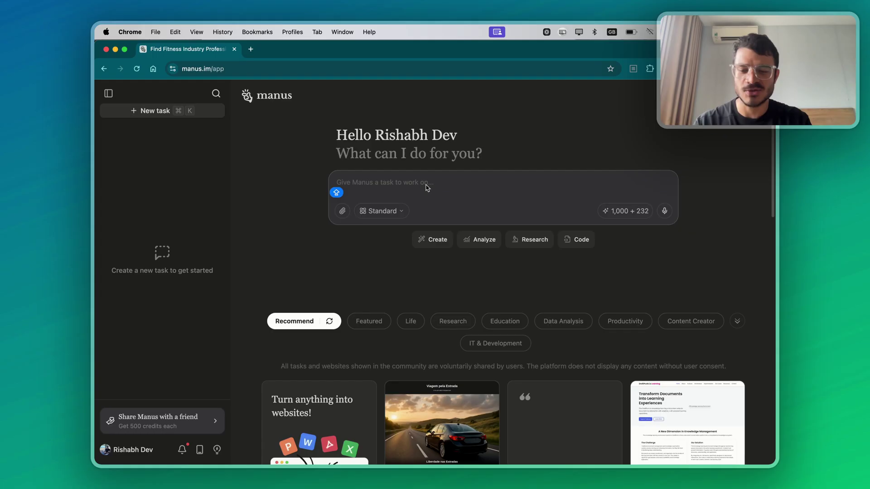
type("I have a")
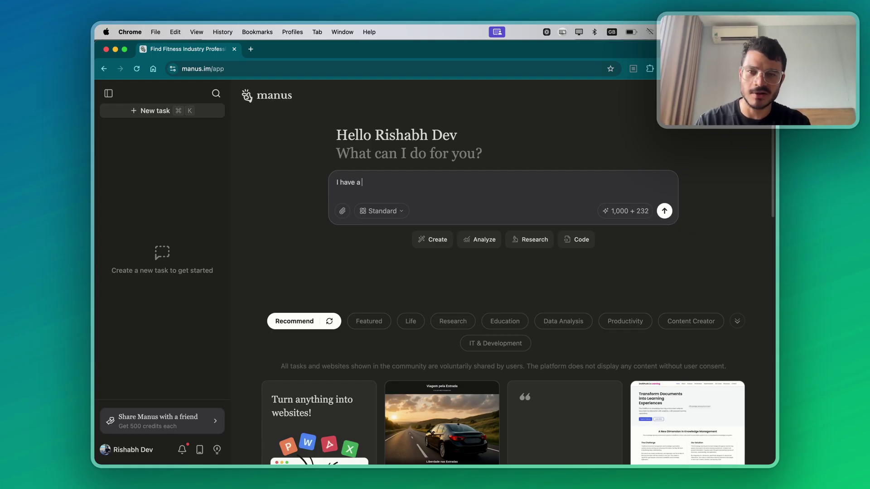
type(" youtube chann")
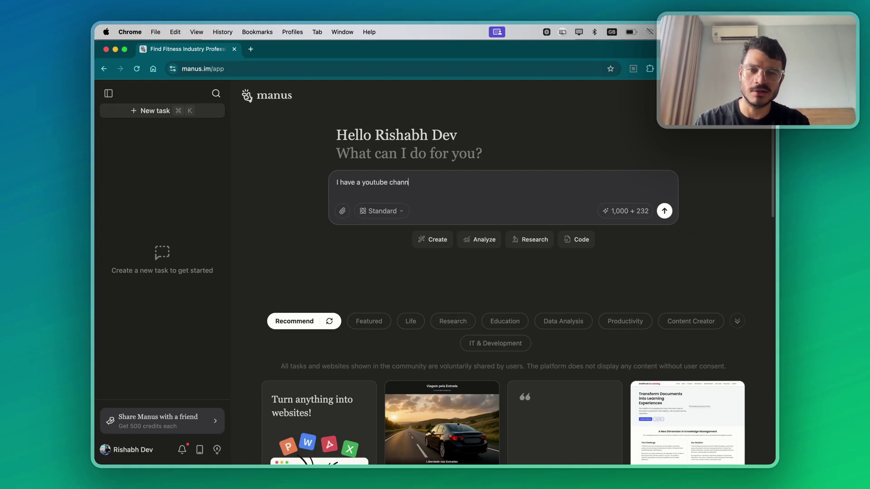
type("el about index investing ")
type("in ")
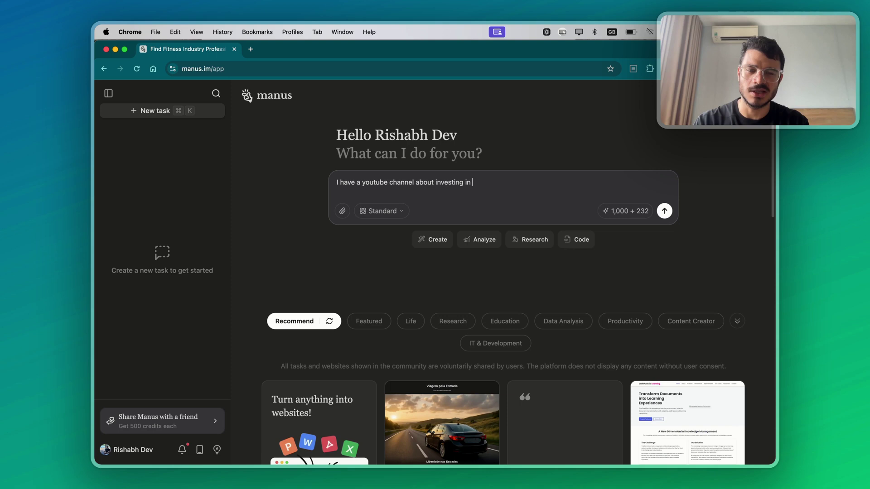
type("India")
left_click(415, 182)
type("index")
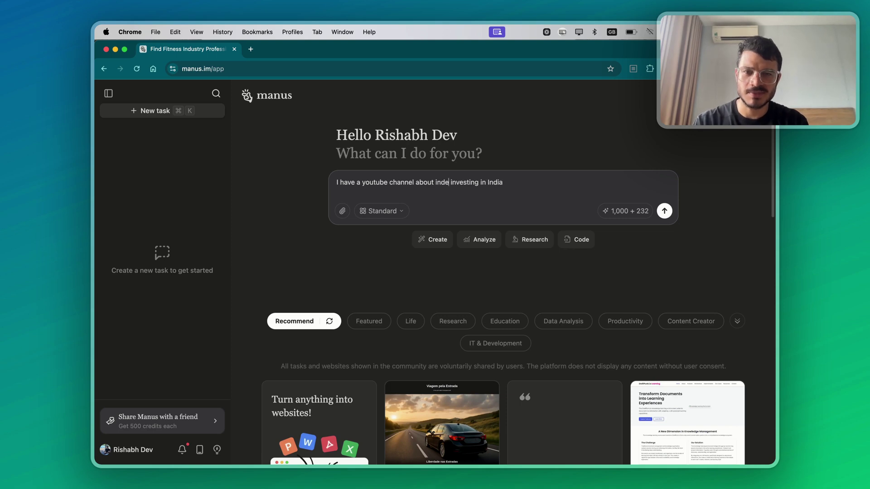
left_click(506, 183)
- Ask for the most popular international index-investing YouTube videos and ideas for Indians seeking financial freedom
type(". I want you to fi")
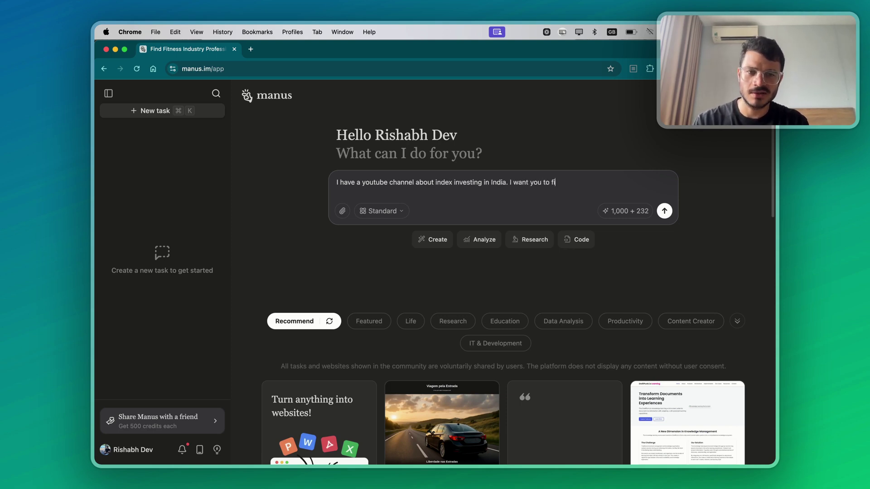
type("nd the most popular videos ")
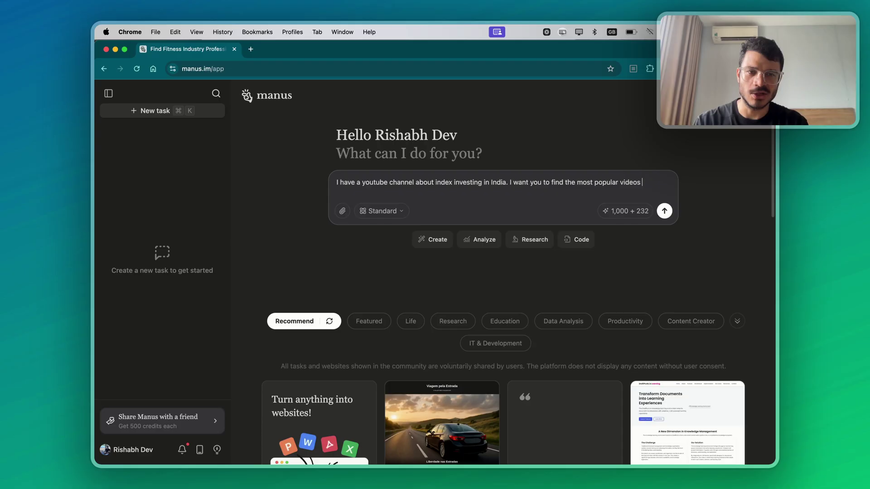
type("on youtube about")
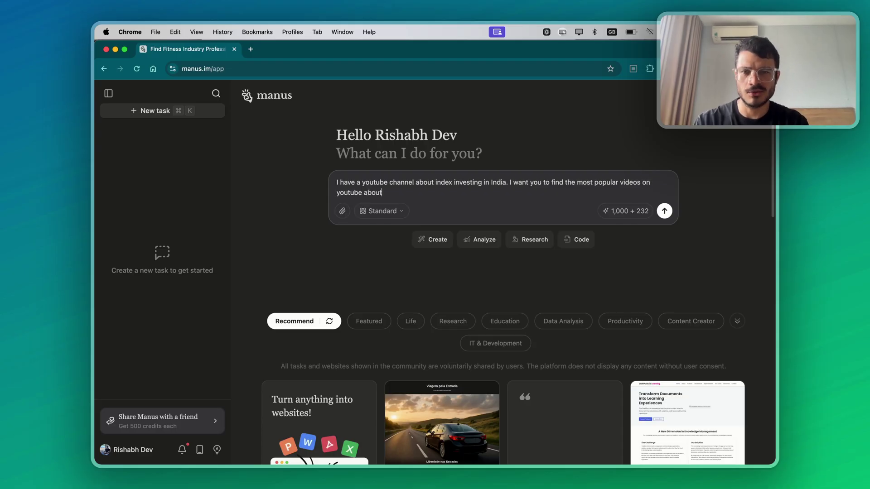
type(" index investing internati")
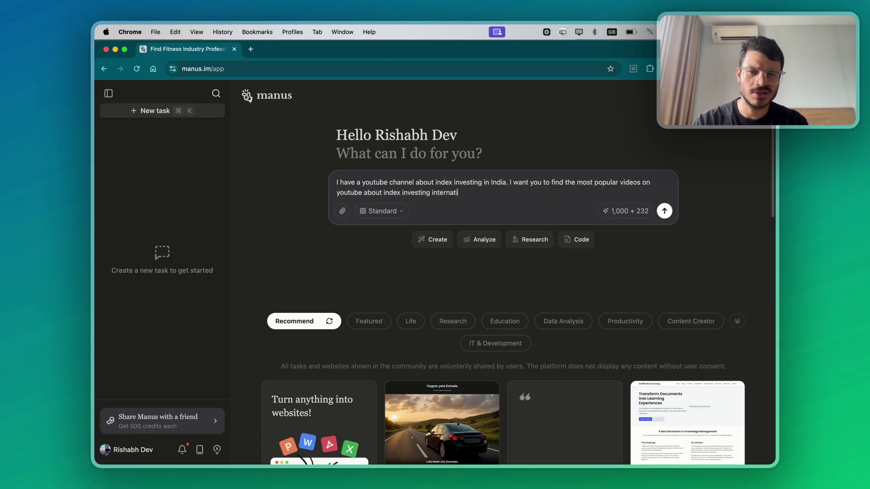
type("onnally")
key("BackSpace")
key("BackSpace")
key("BackSpace")
key("BackSpace")
key("BackSpace")
type("ally h")
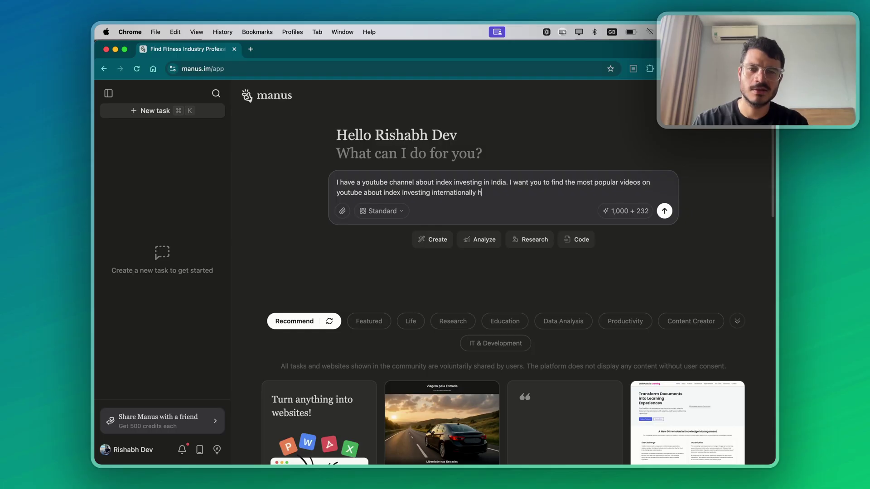
key("BackSpace")
type("a")
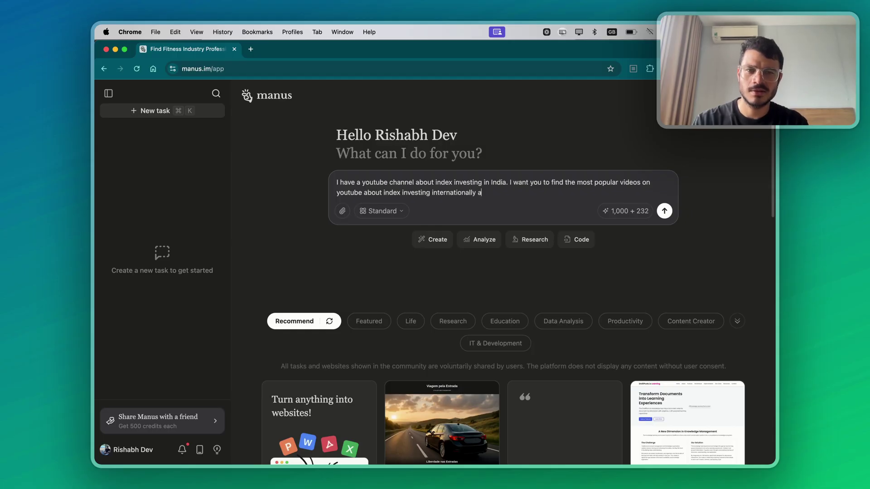
type("nd create ideas tha")
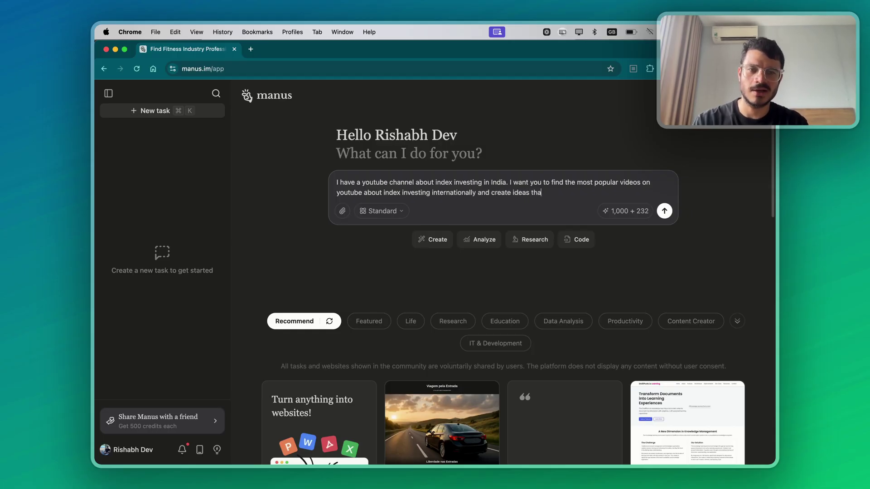
type("t can be used for my audience in India.")
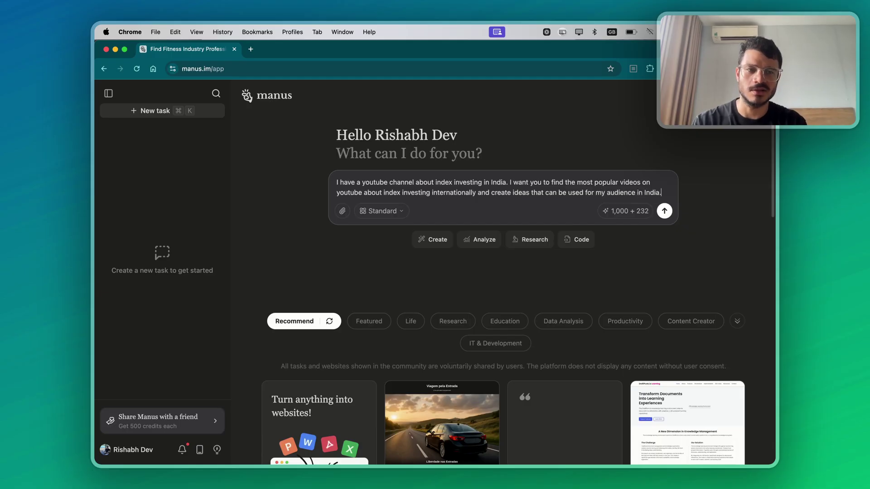
key("BackSpace")
type("seeking financial freedom.")
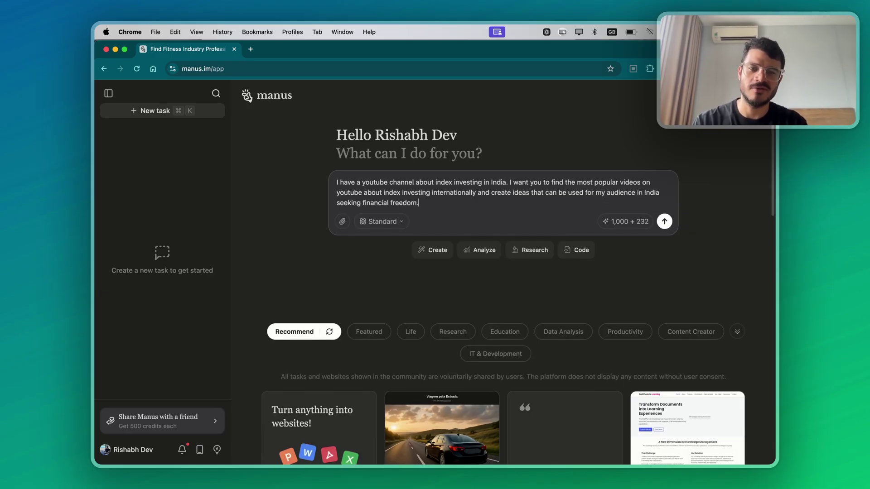
key("Return")
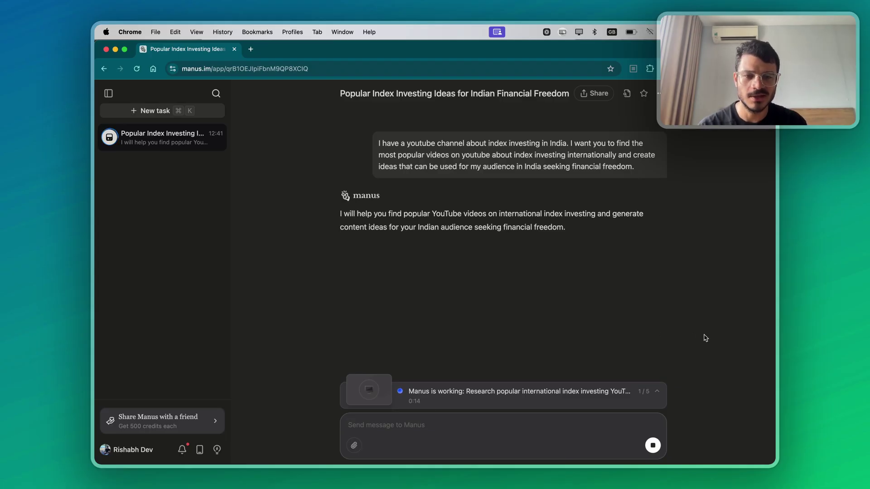
- Expand the task progress list to show all five research steps
left_click(549, 396)
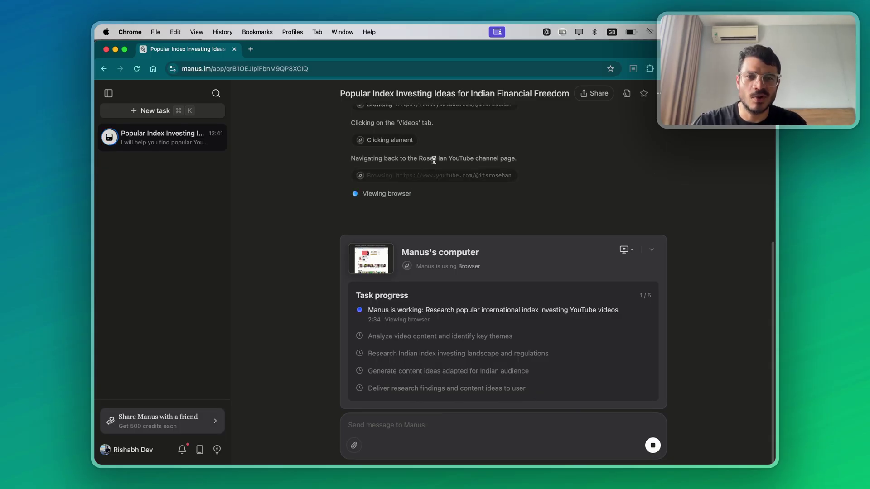
left_click(381, 263)
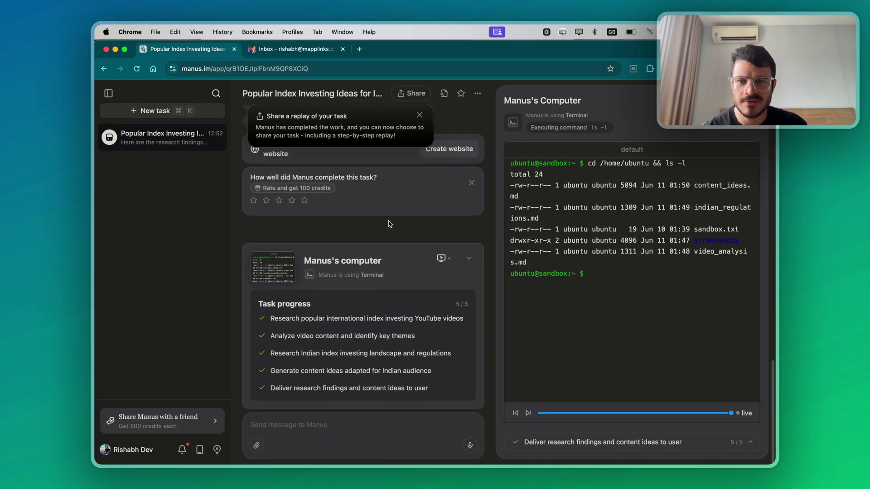
- Preview the video analysis, Indian index investing landscape, and content ideas Markdown files
scroll(388, 224, "up", 1)
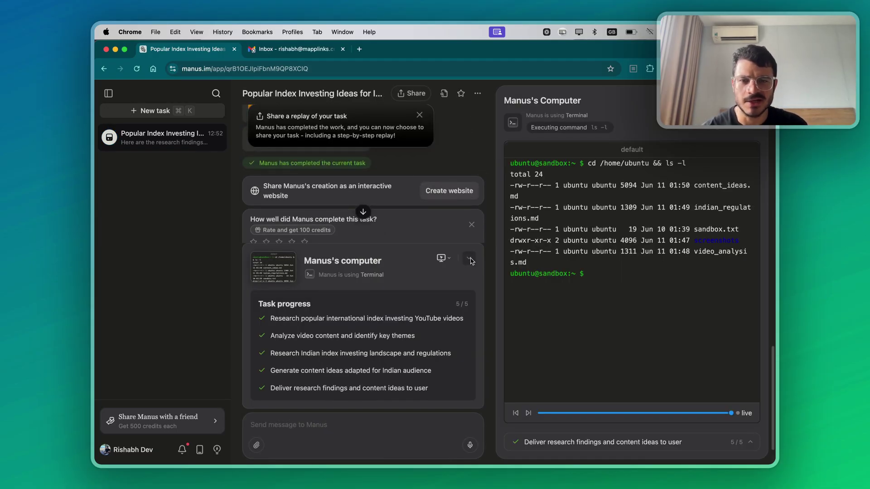
scroll(325, 231, "up", 3)
scroll(325, 232, "up", 1)
left_click(358, 217)
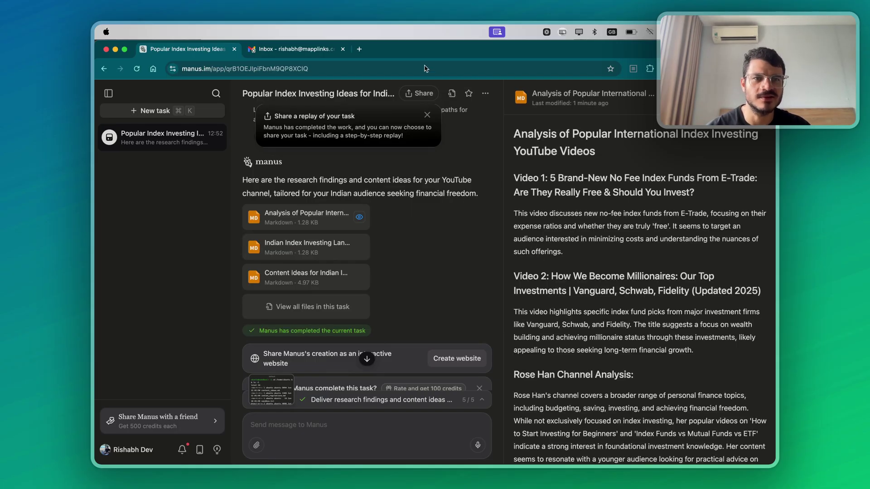
scroll(595, 191, "down", 1)
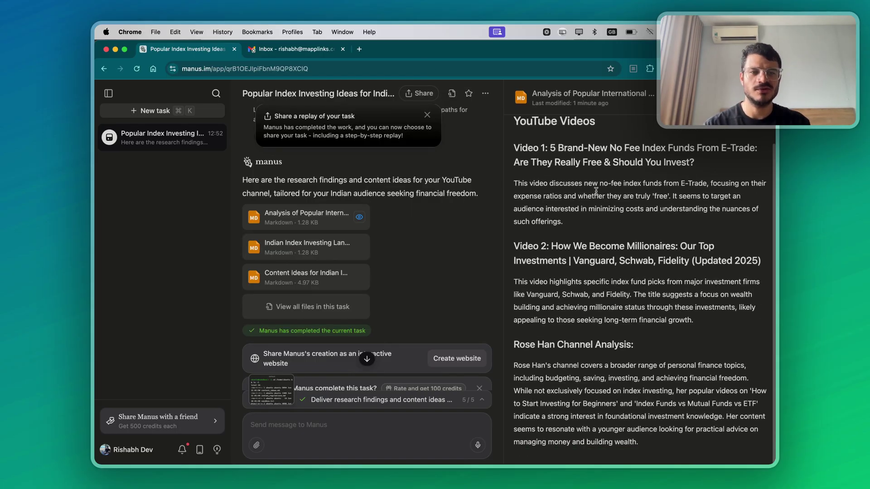
left_click(359, 247)
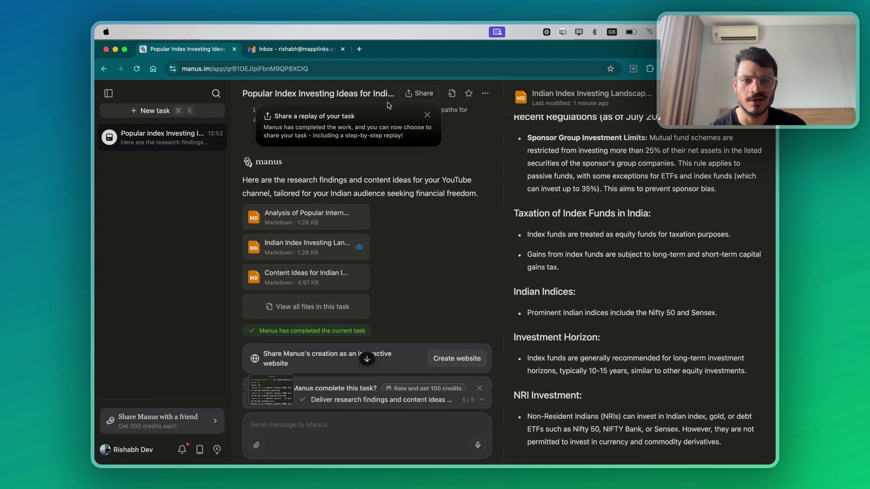
left_click(359, 277)
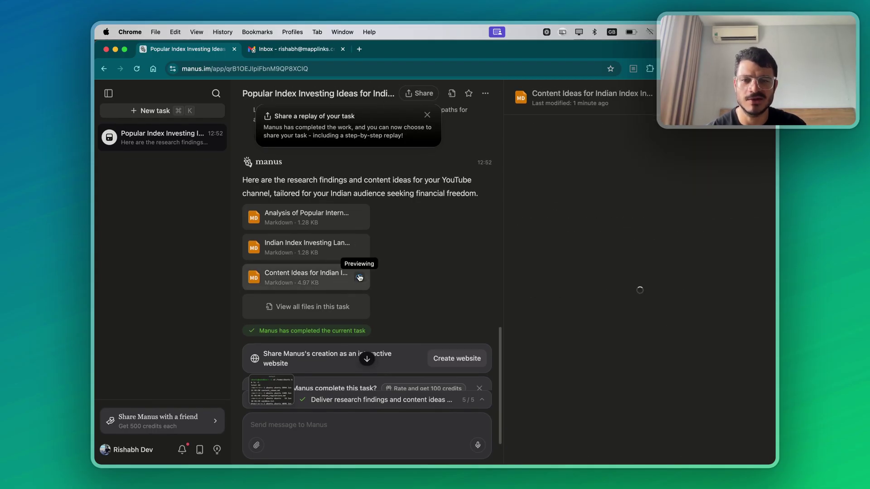
- Give the finished task a star rating and start a new task
scroll(636, 254, "down", 15)
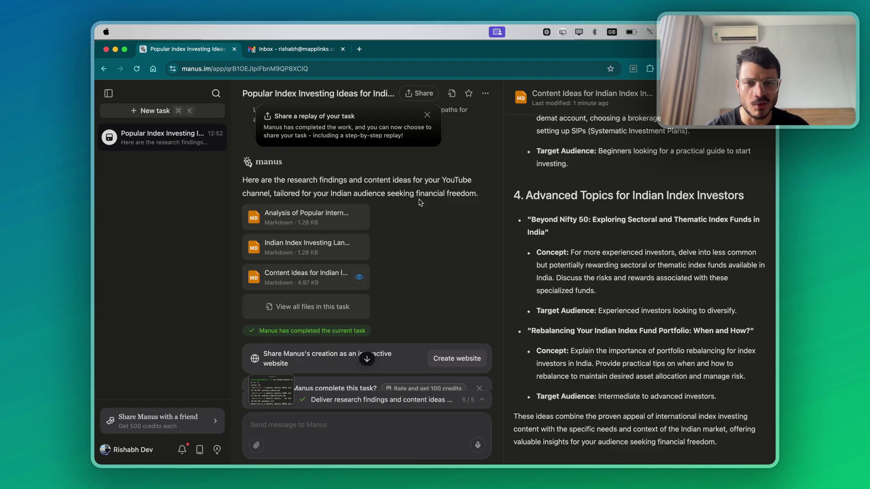
left_click(344, 336)
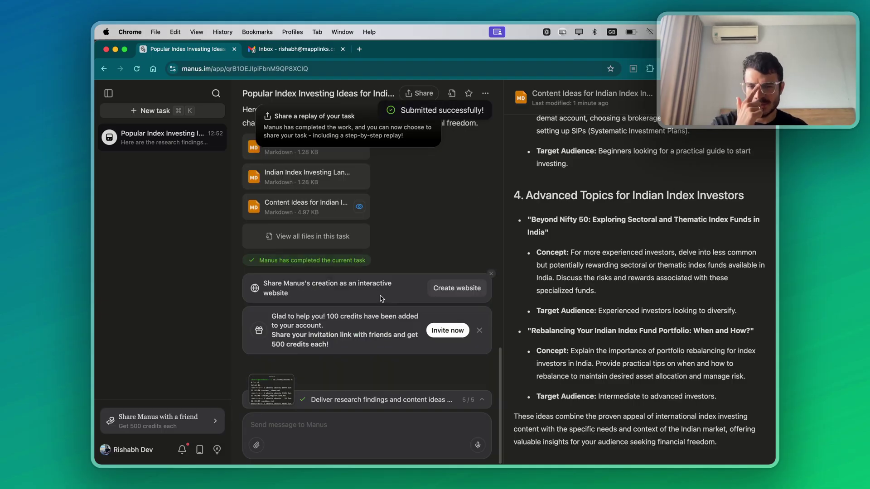
left_click(203, 111)
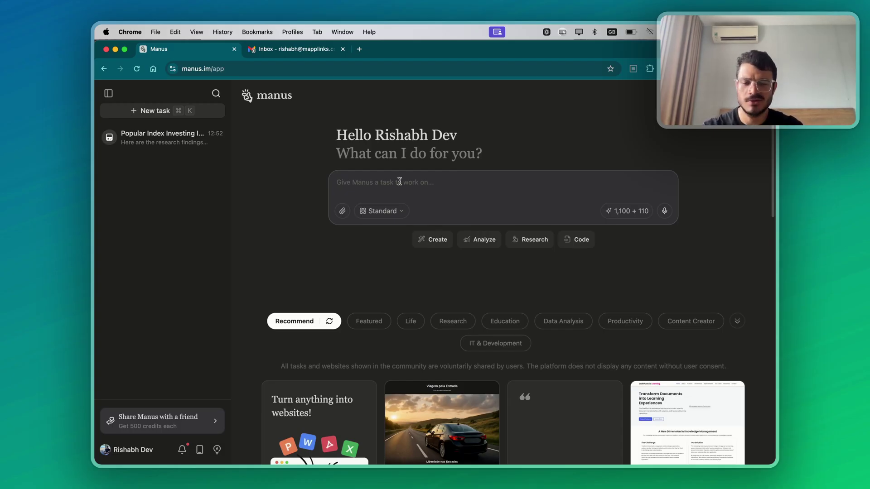
- Submit the request 'Create a clone of the website vietbrew.in'
type("Create a c")
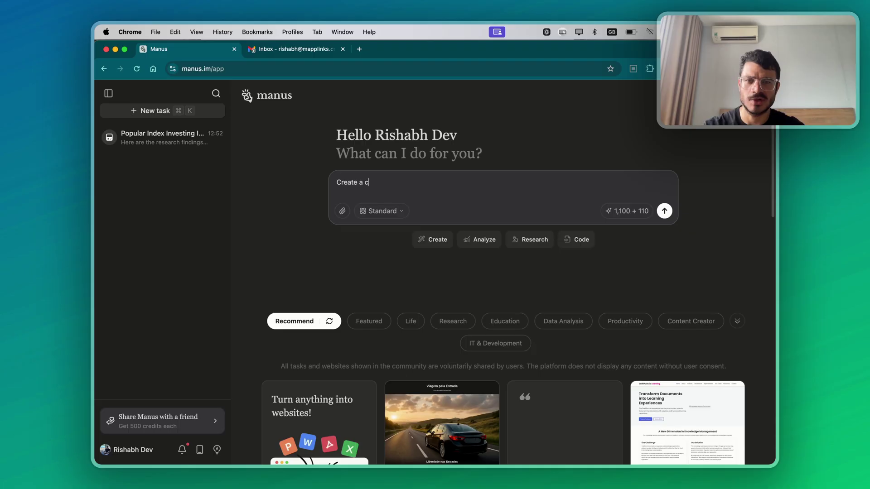
type("lone of the web")
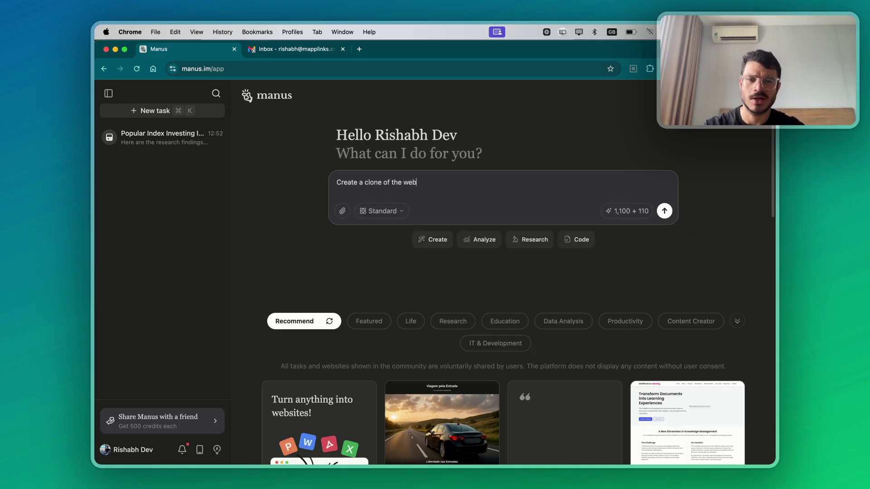
type("site vietbrew.in")
key("Return")
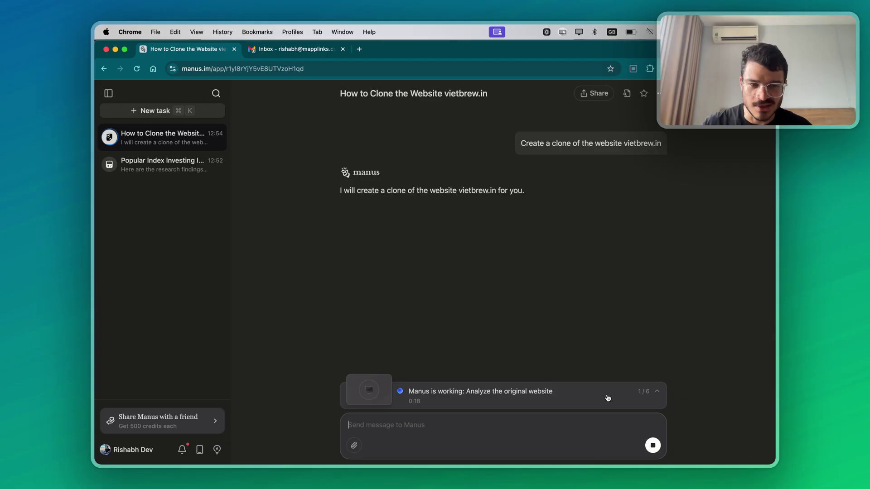
- Expand the six-step progress card and show the agent's computer view beside the chat
left_click(657, 393)
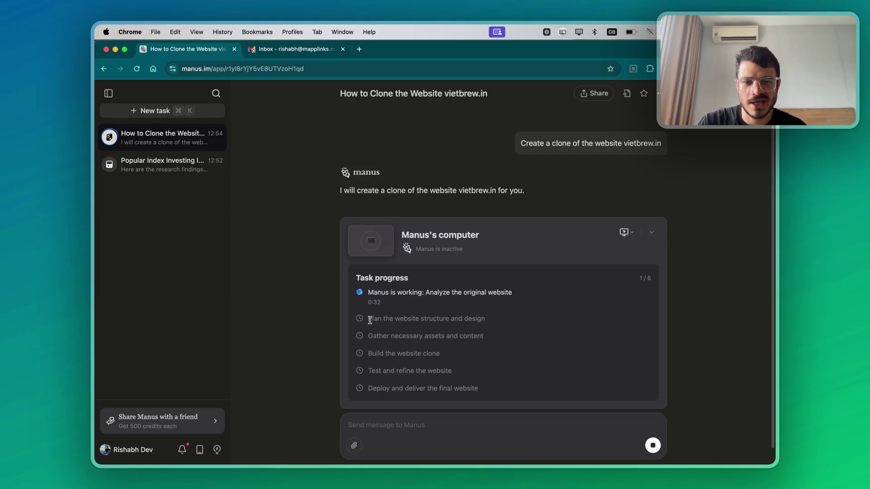
left_click_drag(370, 320, 487, 323)
left_click(428, 337)
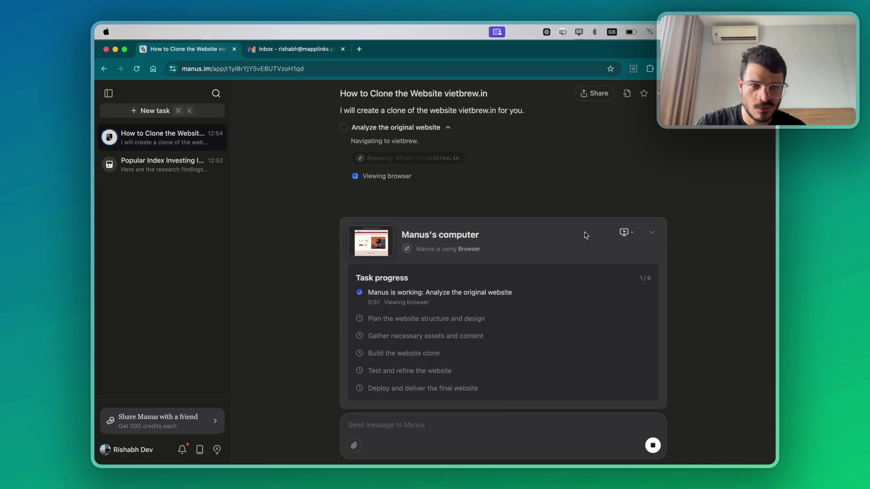
left_click(651, 236)
left_click(469, 398)
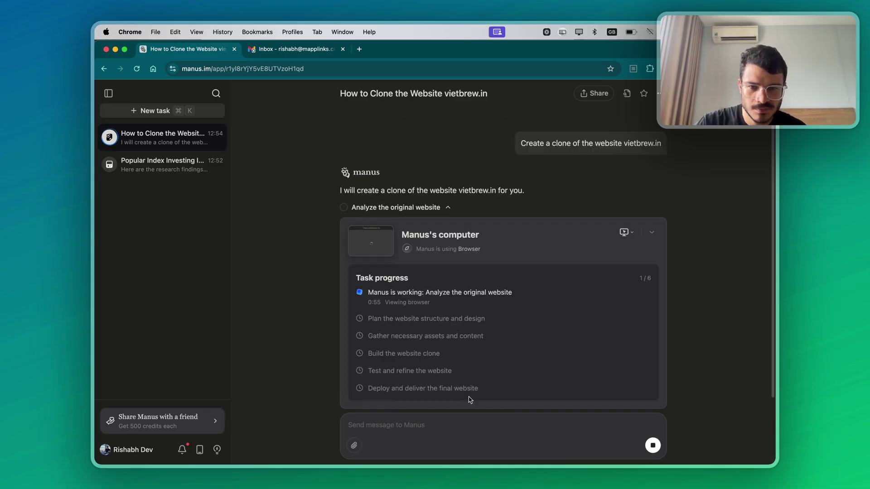
left_click(382, 231)
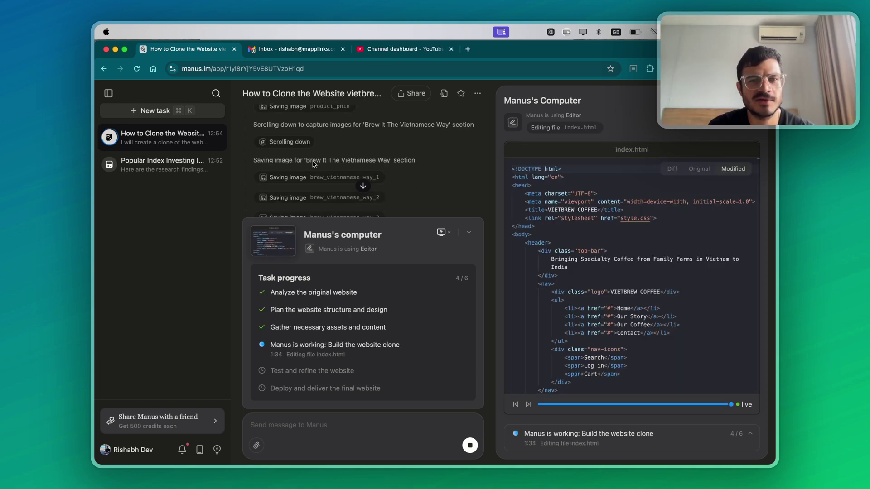
- Scroll the chat and replay the agent's index.html edit in the editor
scroll(321, 152, "down", 1)
scroll(333, 169, "down", 3)
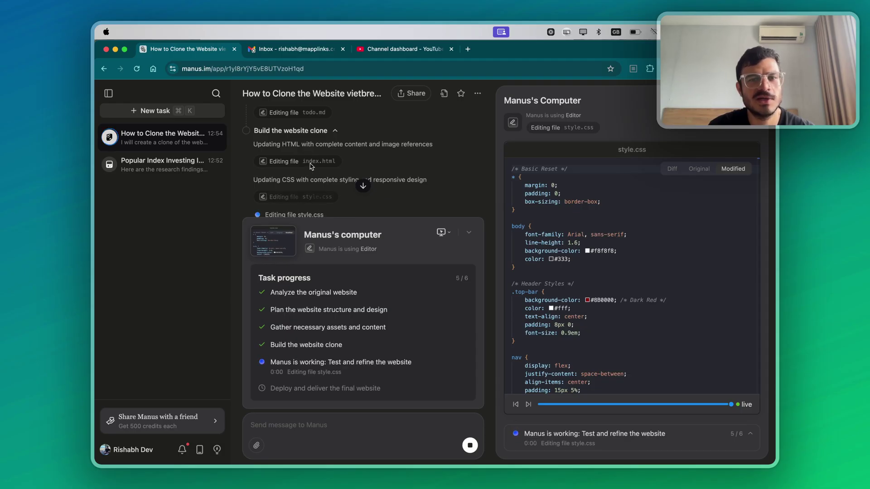
scroll(310, 185, "down", 1)
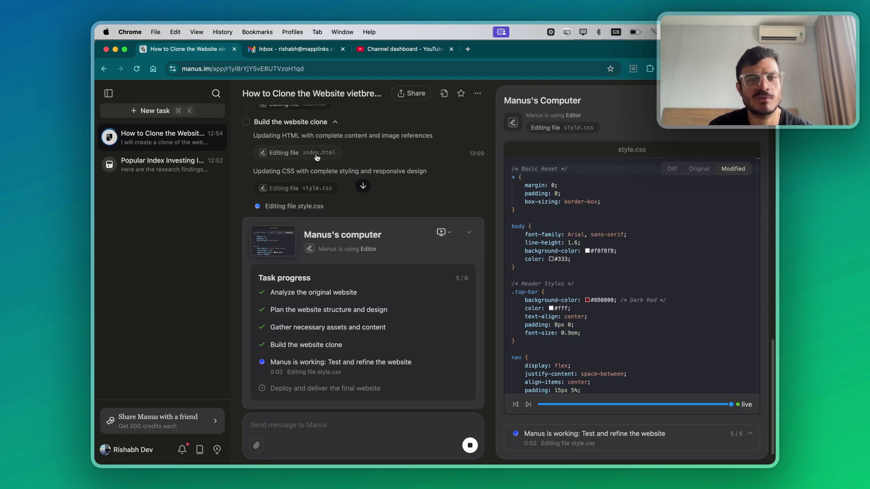
left_click(297, 152)
scroll(606, 247, "down", 5)
scroll(606, 248, "down", 15)
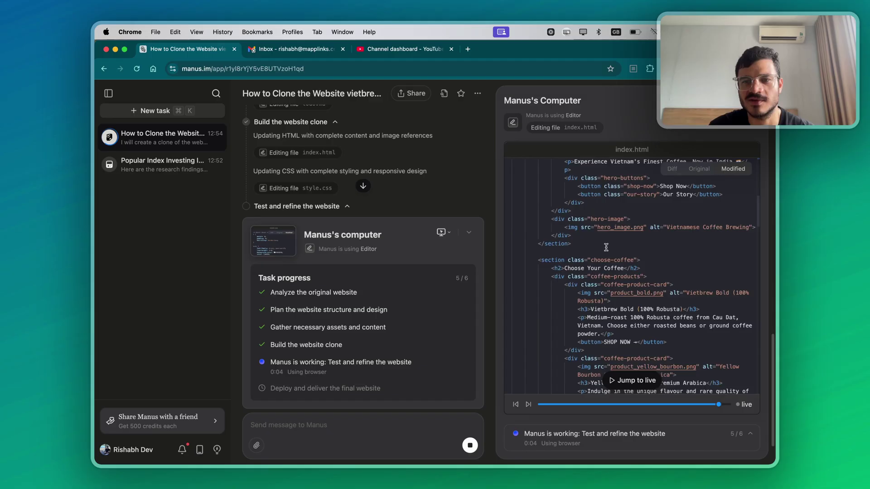
scroll(606, 247, "up", 10)
scroll(606, 248, "up", 5)
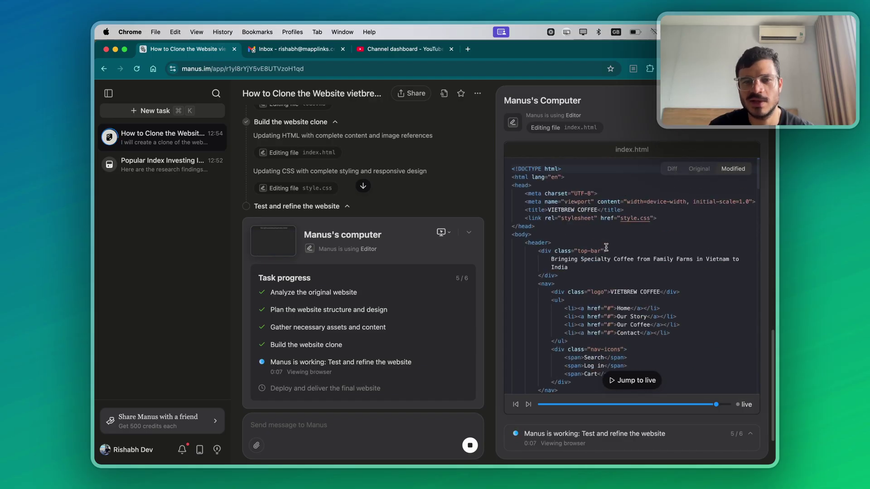
- Replay the style.css edit and switch between it and the index.html edit
left_click(290, 179)
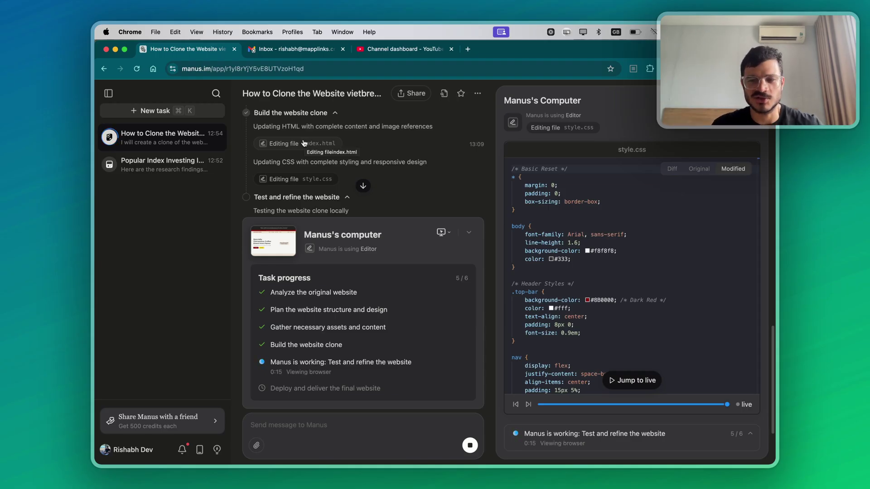
left_click(303, 143)
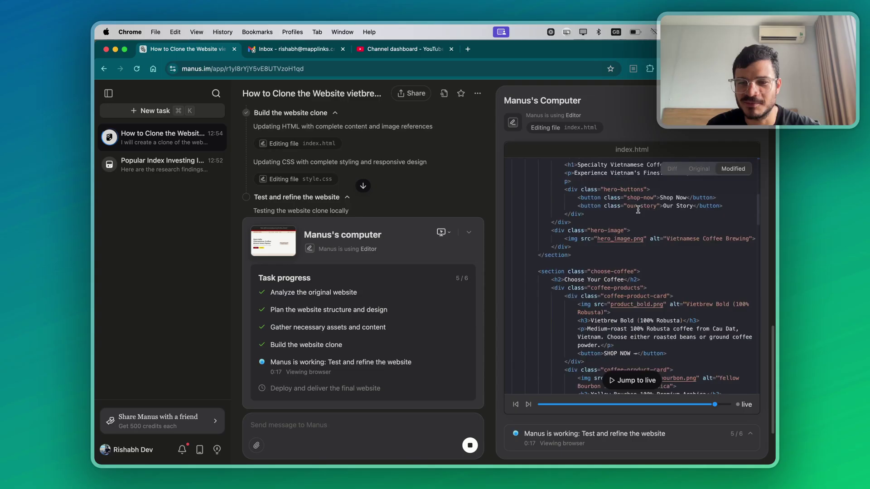
scroll(257, 188, "down", 3)
scroll(256, 188, "up", 2)
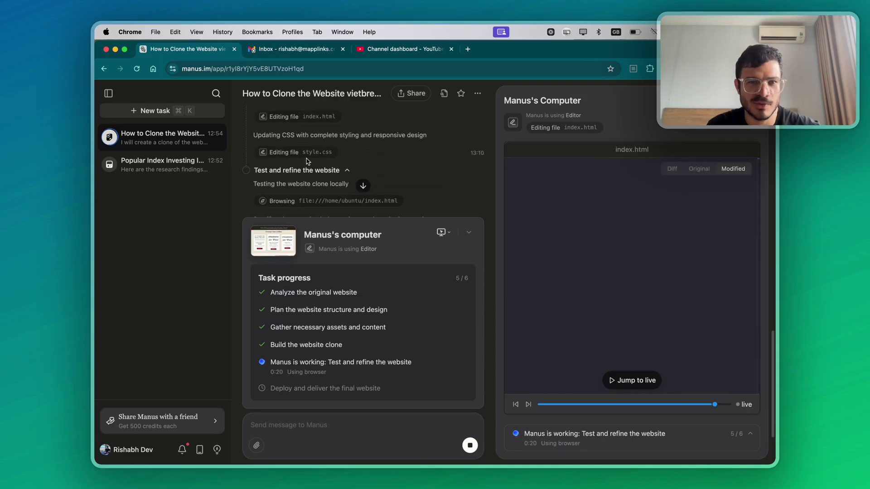
left_click(292, 152)
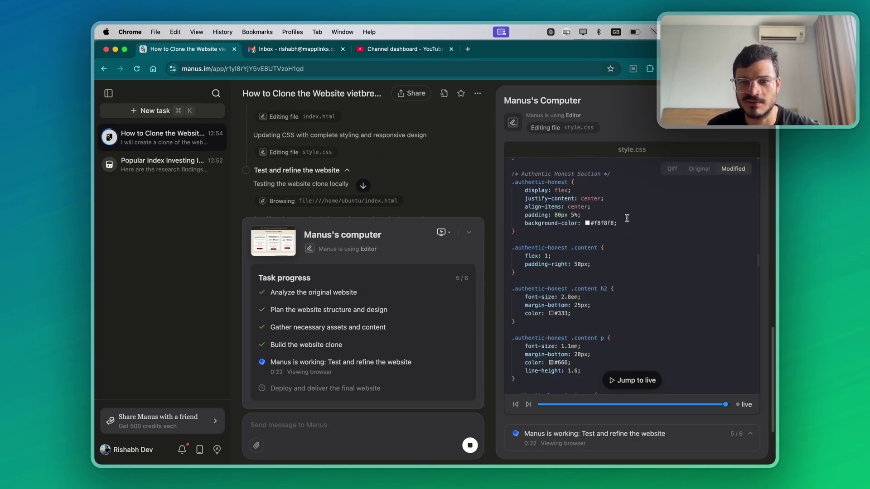
scroll(320, 169, "down", 3)
scroll(319, 171, "down", 2)
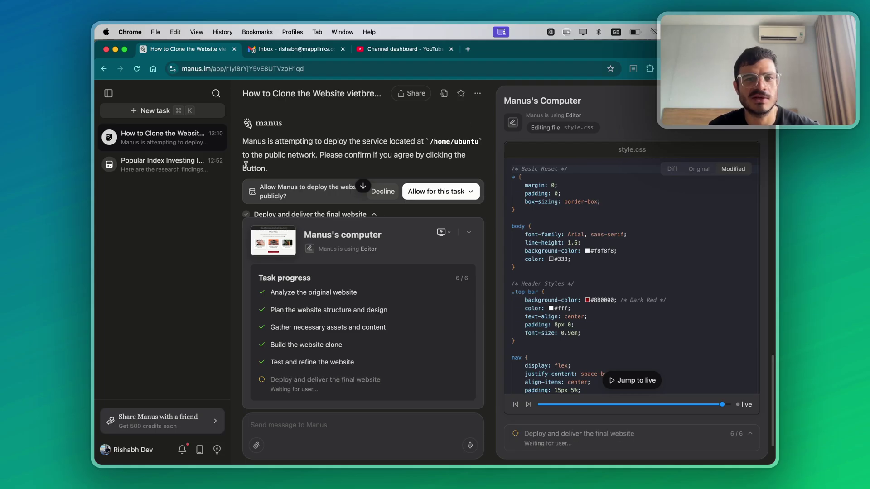
- Allow public deployment, then open the VIETBREW COFFEE site from the task's file list
scroll(413, 147, "down", 1)
scroll(411, 151, "down", 4)
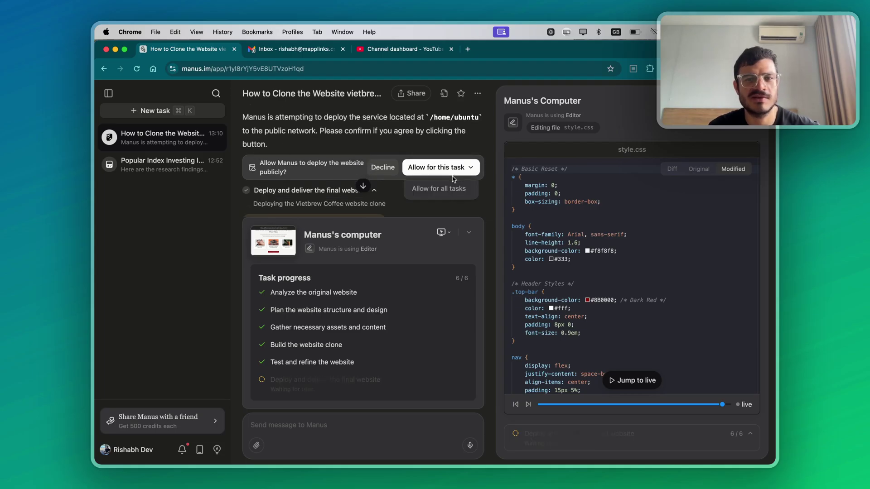
left_click(452, 144)
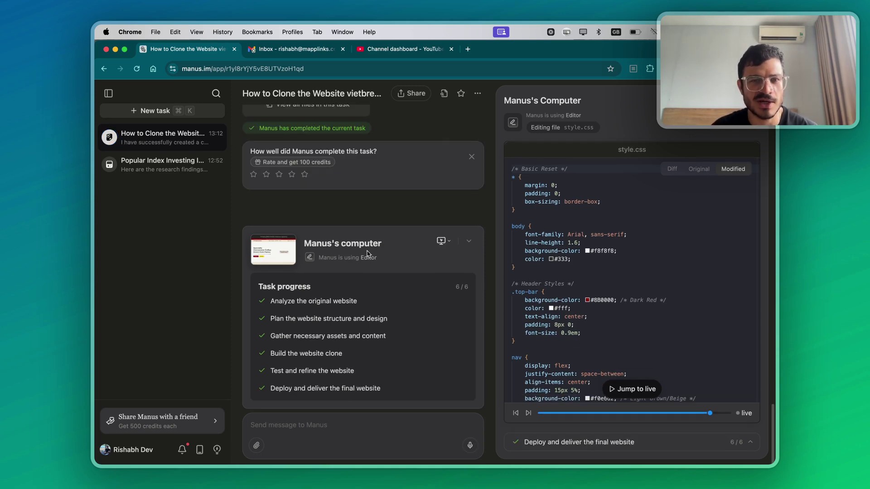
left_click(330, 181)
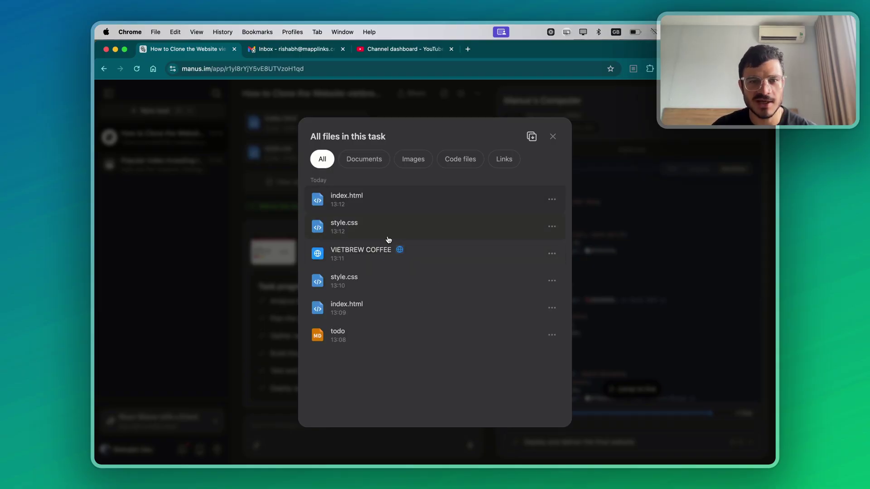
left_click(393, 252)
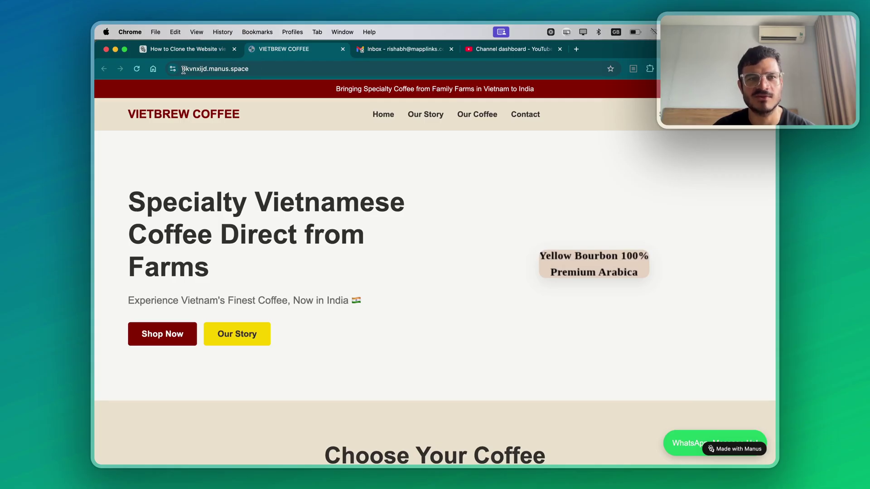
- Select the deployed site's address, scroll the page, and reload it
left_click(184, 70)
left_click(271, 69)
double_click(280, 70)
left_click(286, 71)
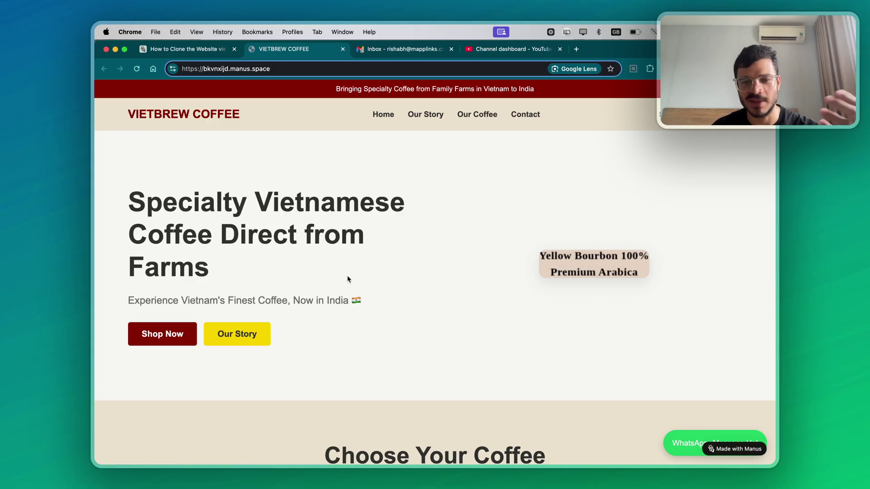
scroll(348, 278, "down", 12)
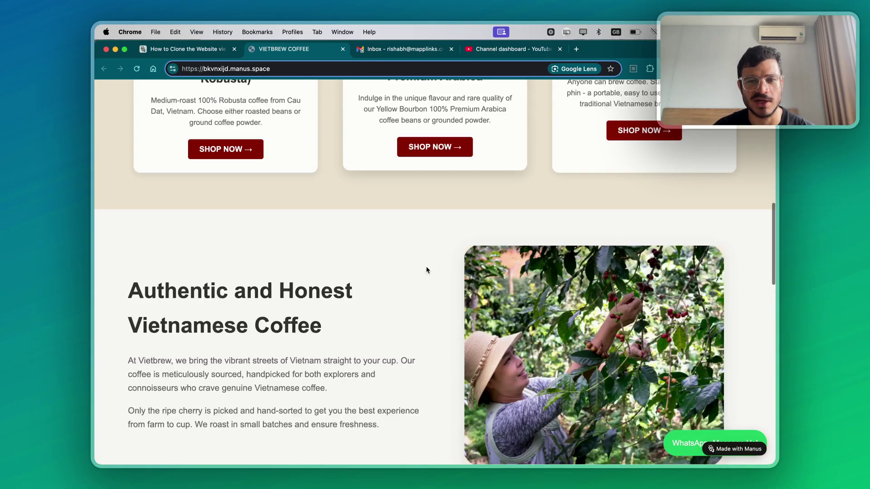
scroll(426, 267, "down", 15)
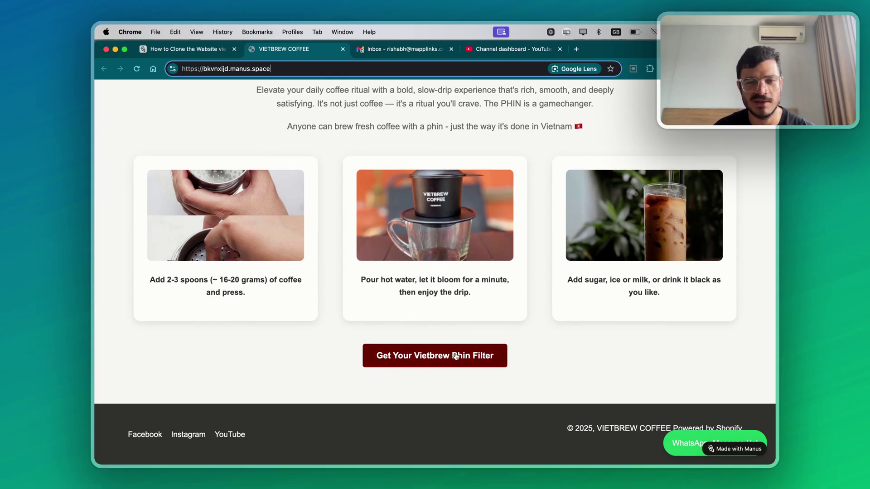
scroll(455, 352, "up", 20)
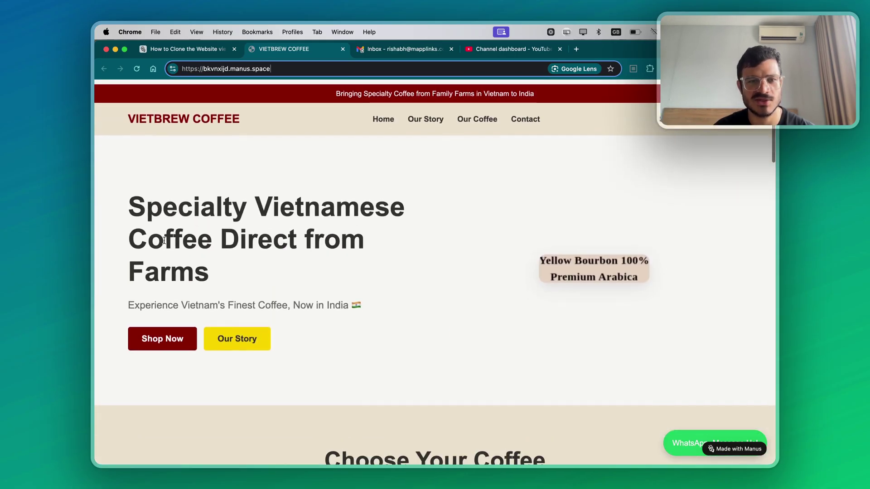
scroll(555, 181, "down", 3)
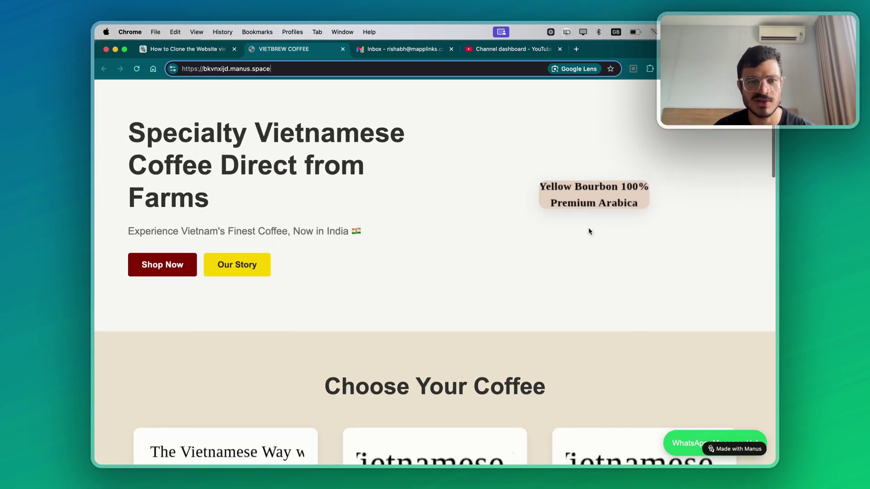
scroll(534, 244, "down", 5)
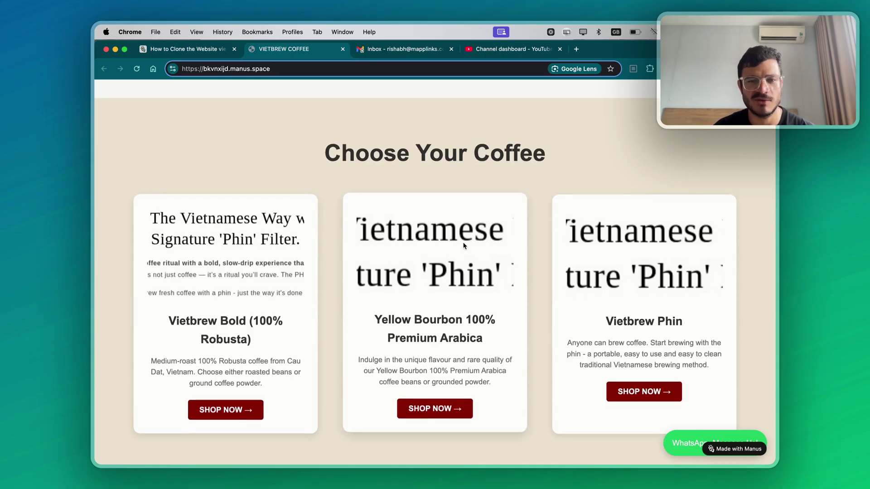
scroll(362, 272, "down", 13)
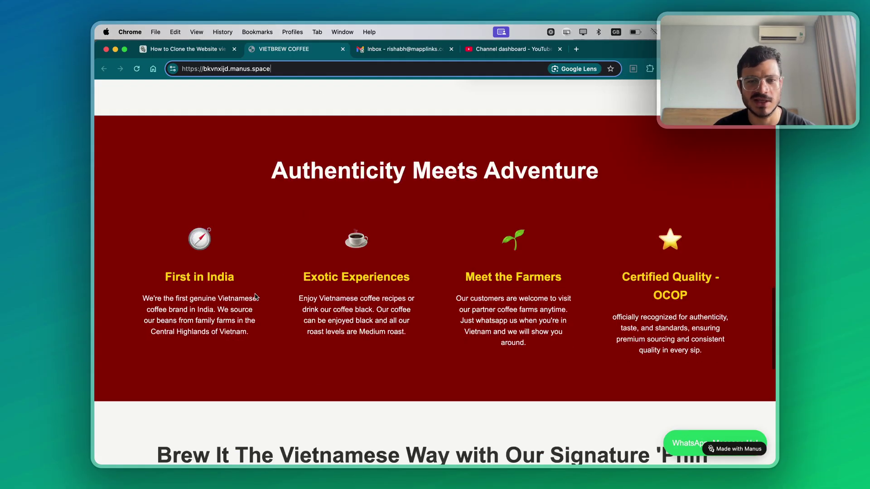
scroll(255, 297, "down", 10)
scroll(400, 241, "up", 6)
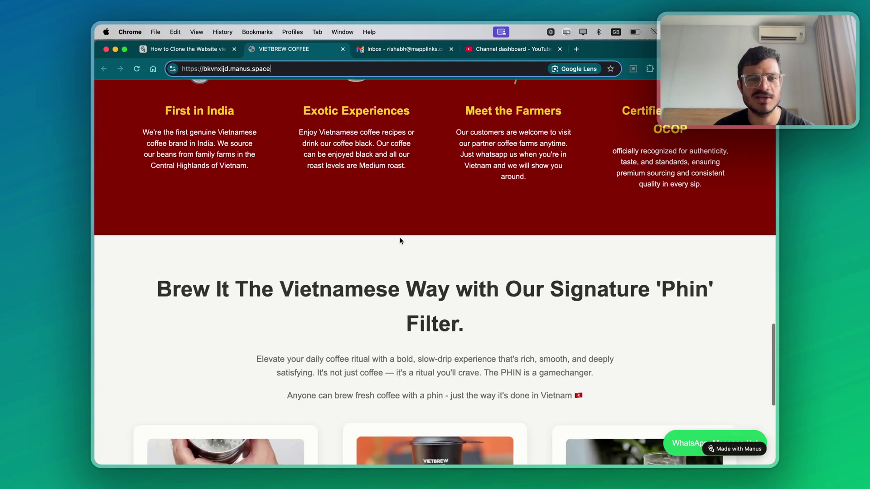
key("Return")
- Scroll to the footer, try the Phin Filter link, then close Manus's All files list
scroll(260, 237, "down", 3)
scroll(354, 215, "up", 3)
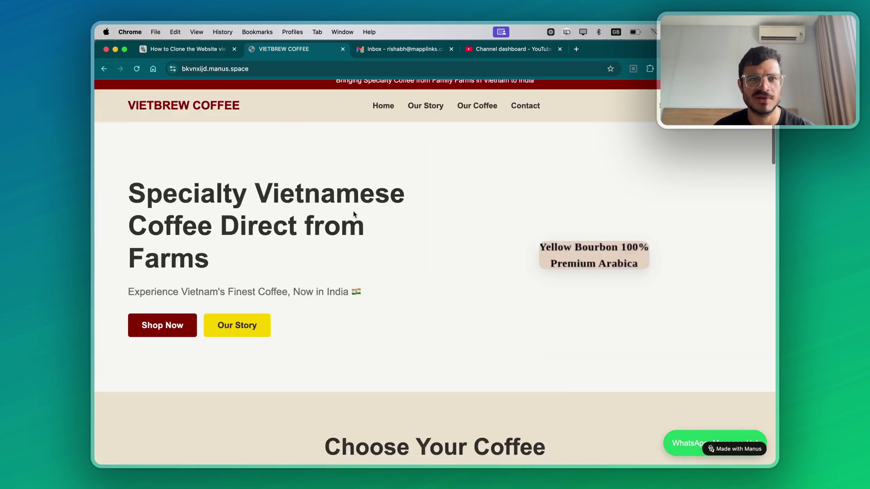
scroll(354, 215, "down", 3)
scroll(398, 244, "down", 2)
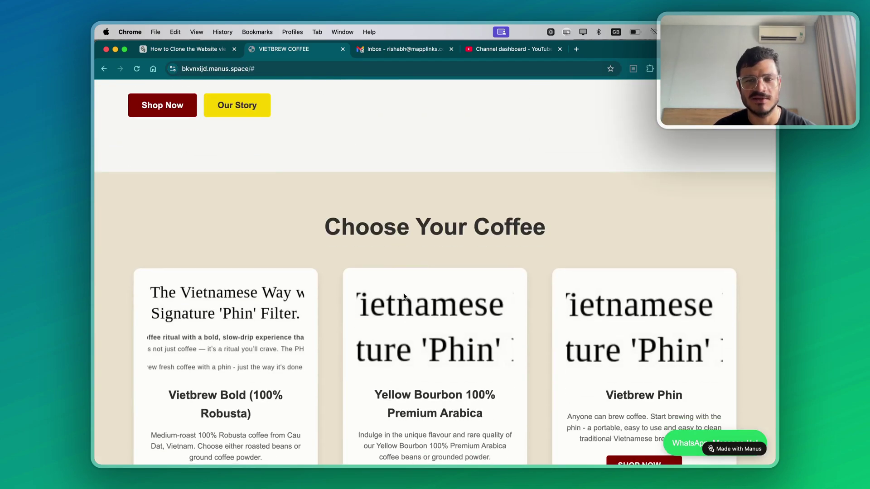
scroll(336, 306, "down", 10)
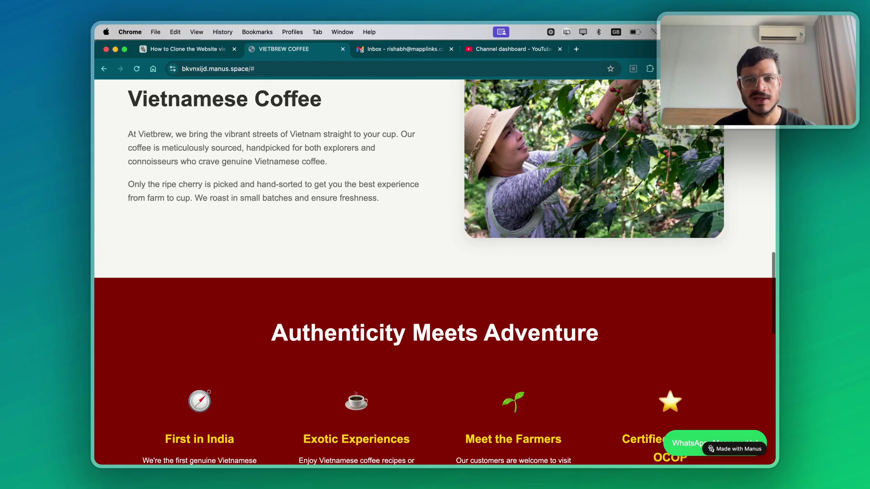
scroll(616, 198, "down", 3)
scroll(316, 206, "down", 3)
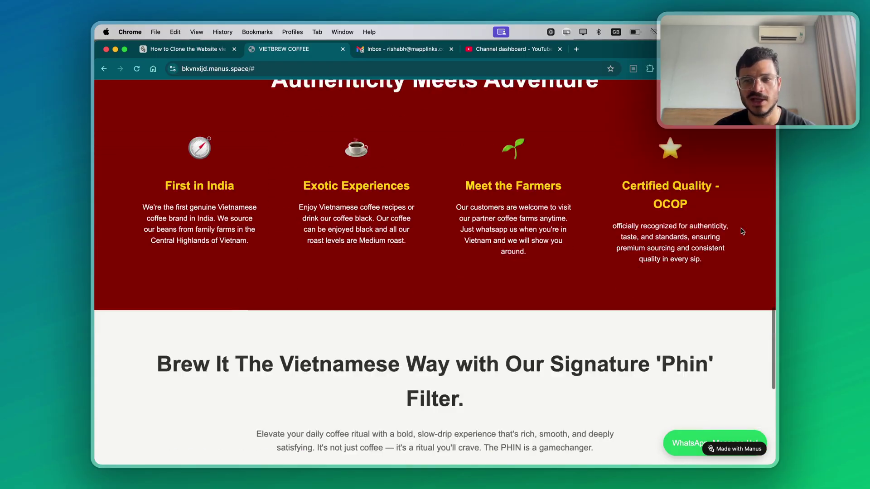
scroll(258, 272, "down", 5)
scroll(346, 332, "down", 1)
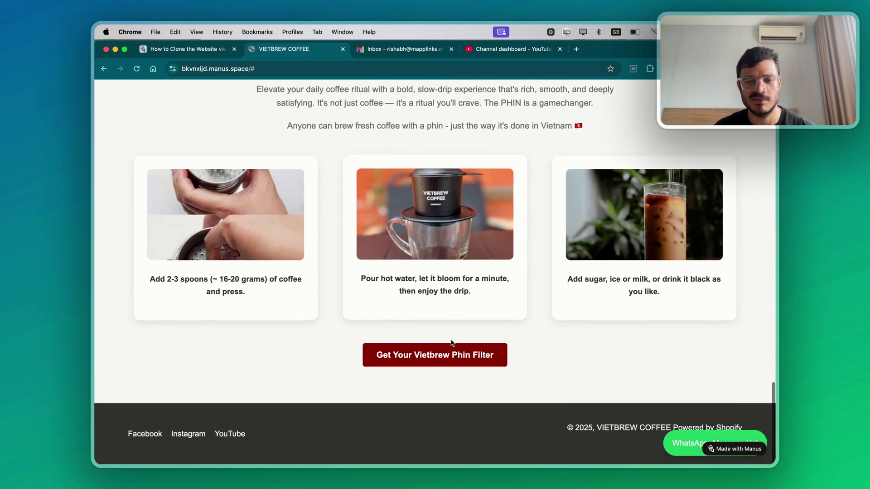
left_click(450, 357)
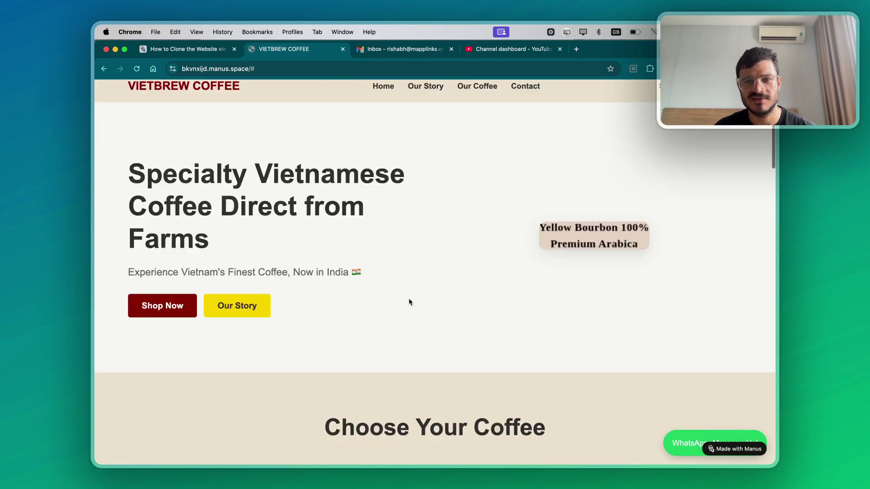
scroll(409, 300, "down", 15)
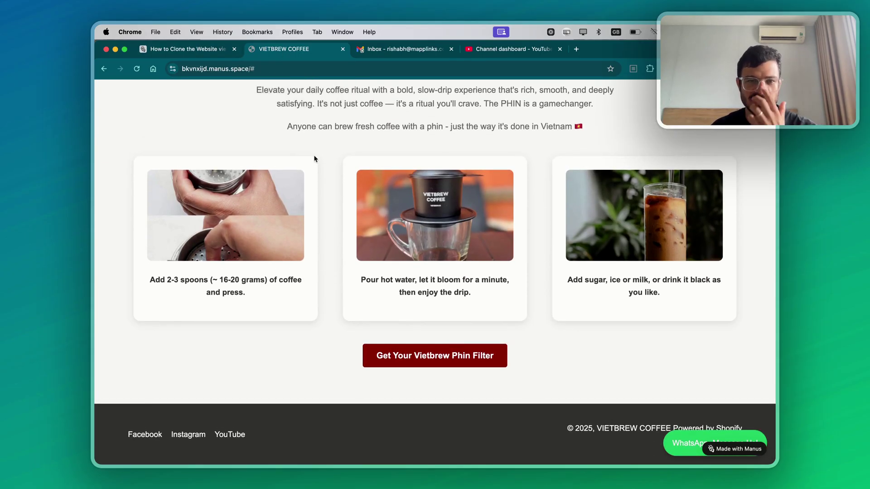
key("super+1")
left_click(554, 137)
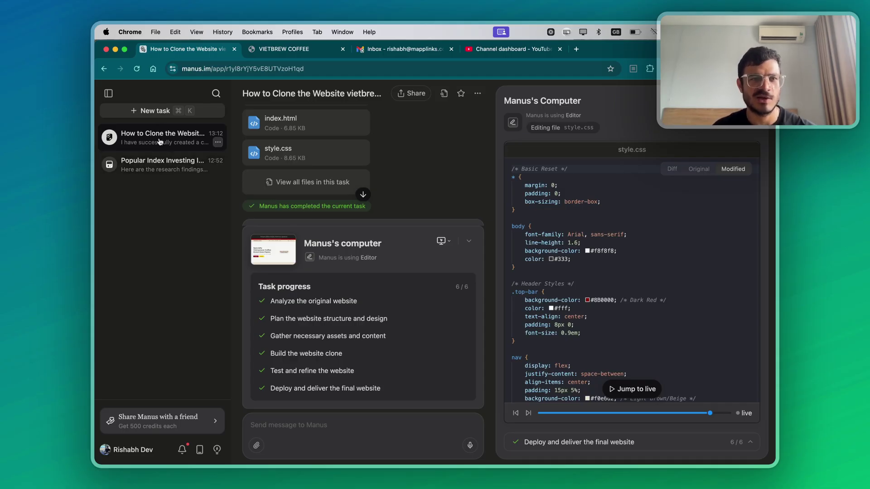
- Start a new task asking Manus to gather Indonesian fitness entrepreneurs' information for outreach
left_click(156, 111)
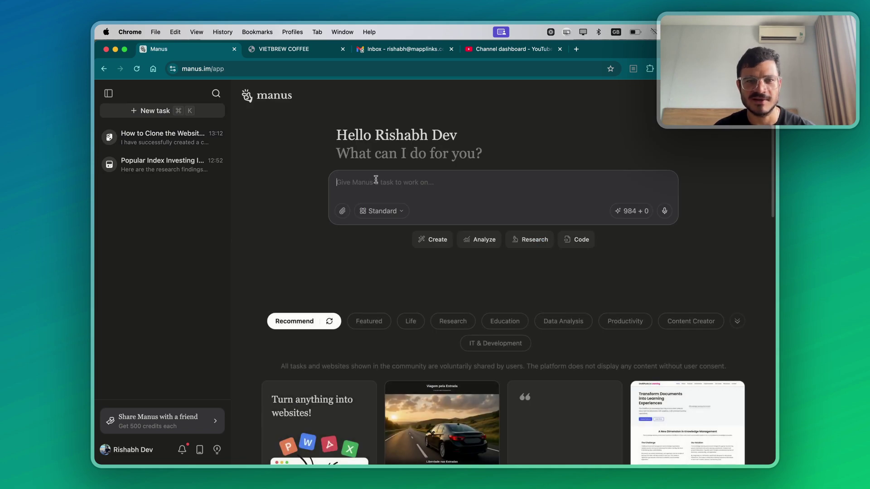
type("Let's find ")
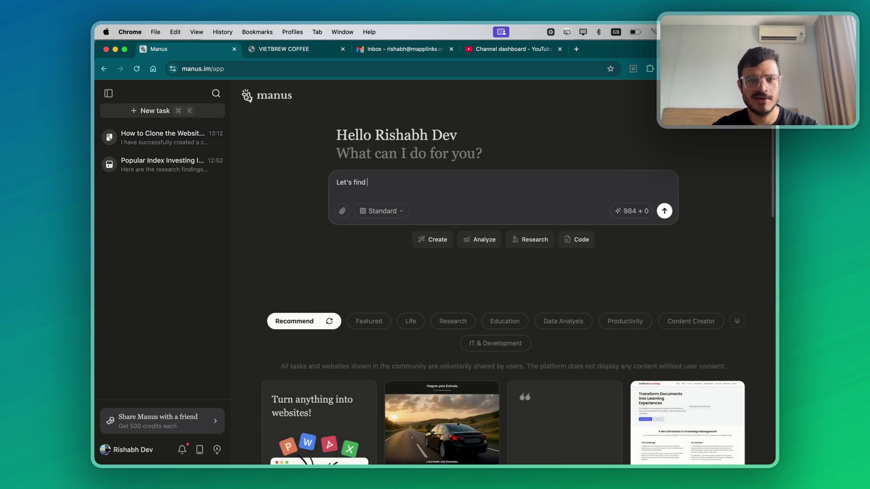
type("entrepreneue")
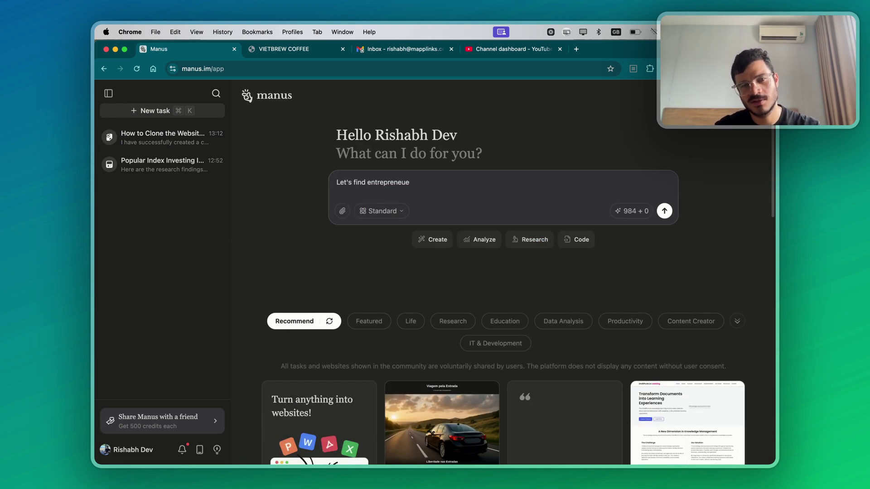
key("BackSpace")
type("rs ")
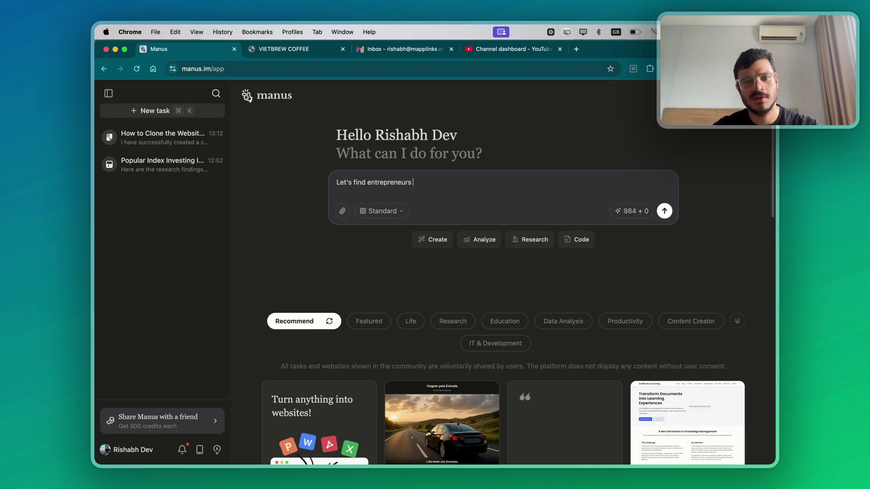
type("in ")
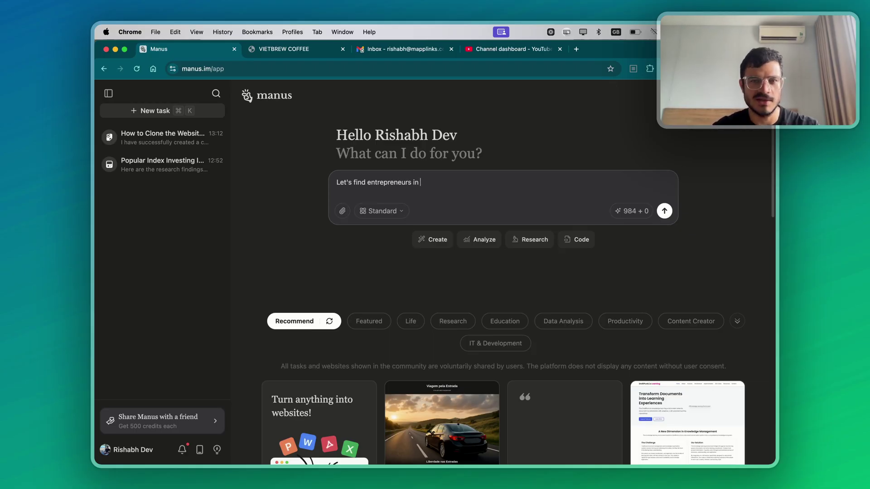
type("the fitness space")
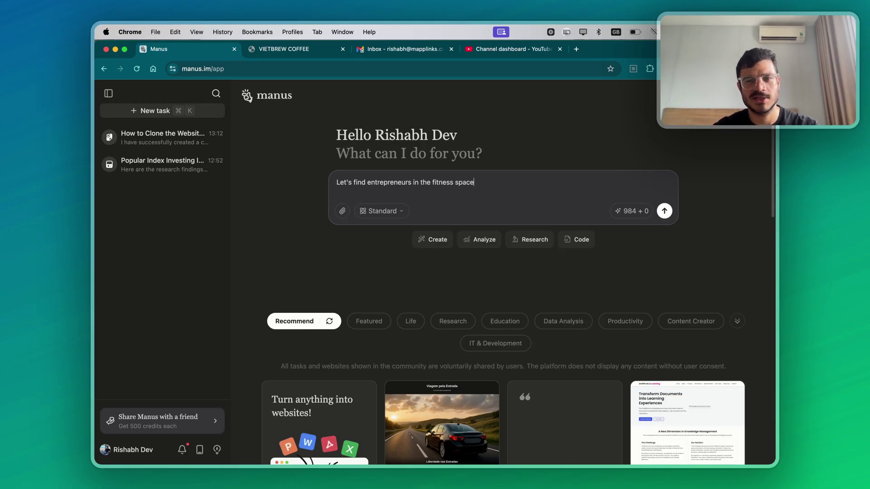
type(" in Indonesia")
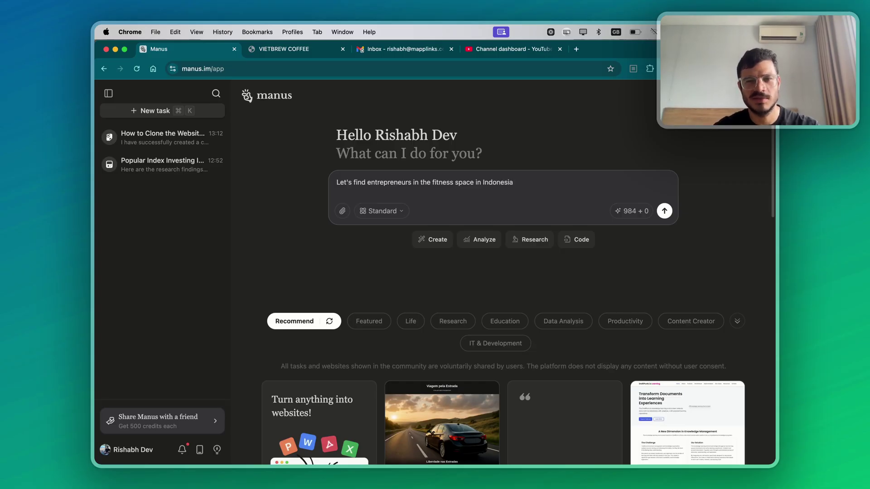
type(" and")
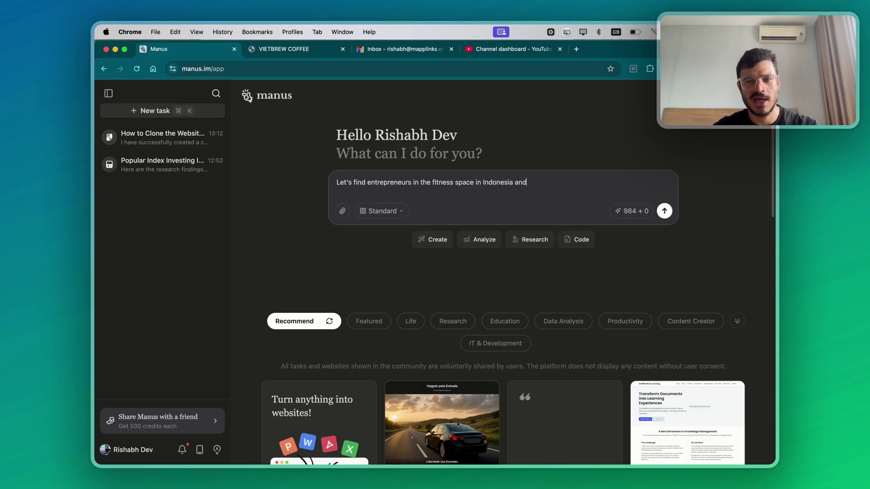
type(" put togeth")
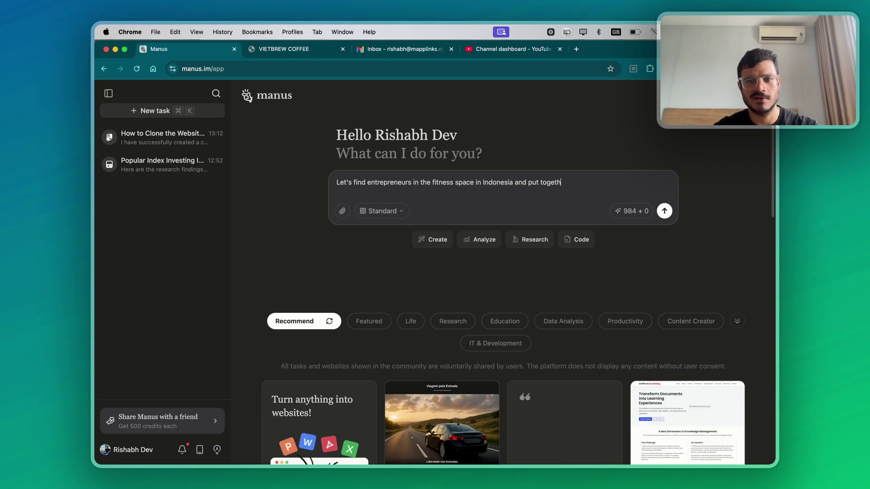
type("er their information in a sheet.")
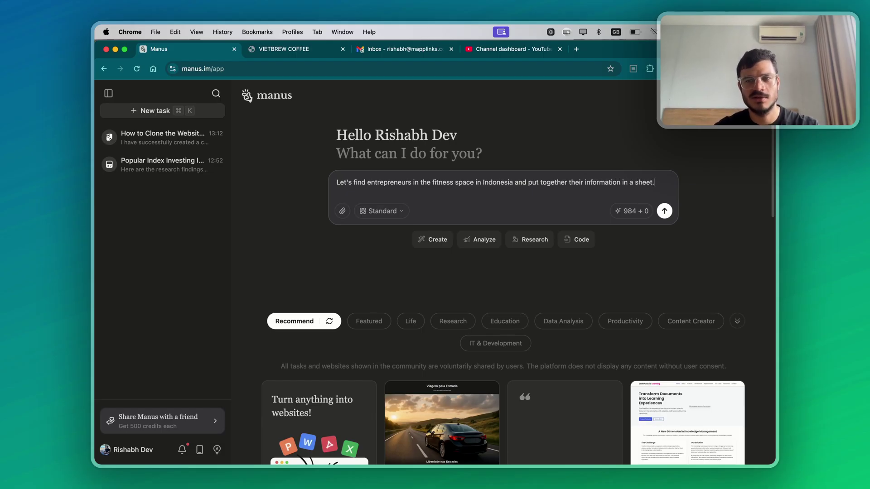
type(" I wo")
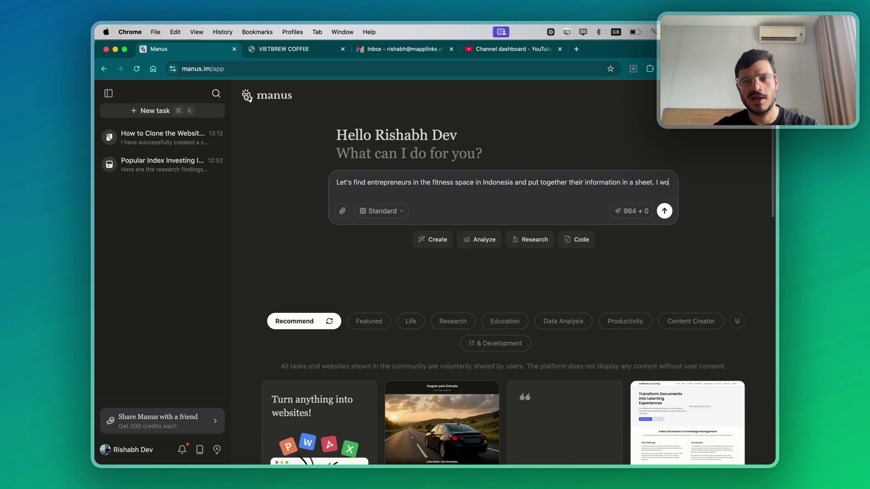
type("uld like to do an outreach to them.")
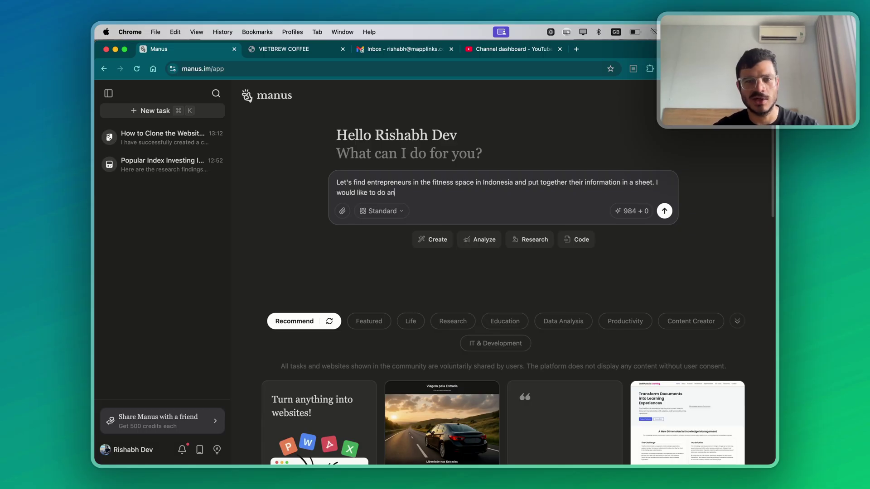
key("Return")
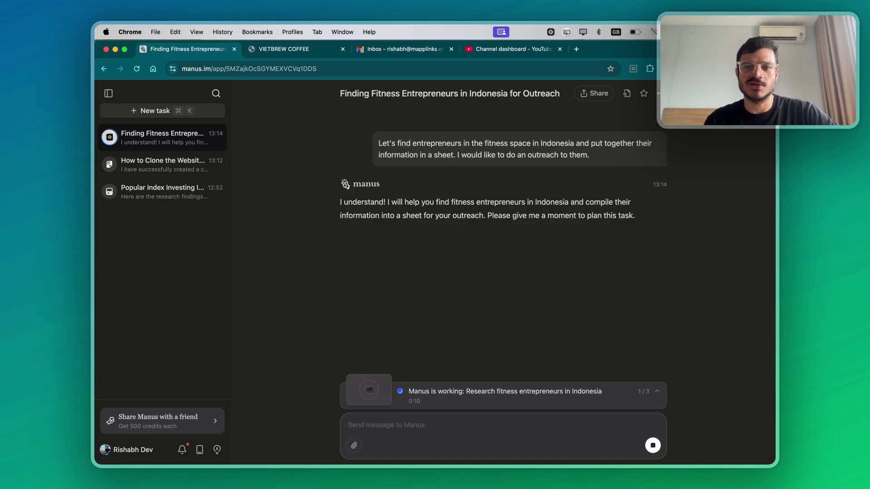
- Expand Manus's live computer view and follow the agent's Indonesian fitness-studio search results as it works
left_click(656, 394)
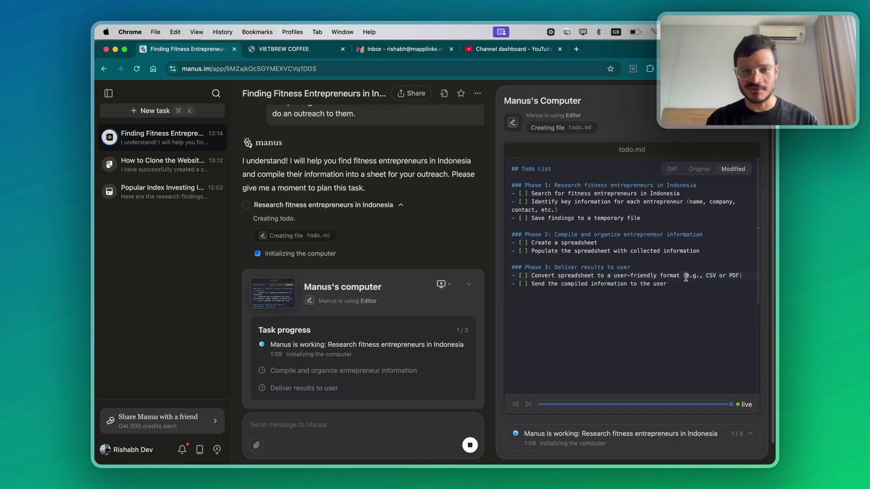
left_click_drag(530, 284, 670, 288)
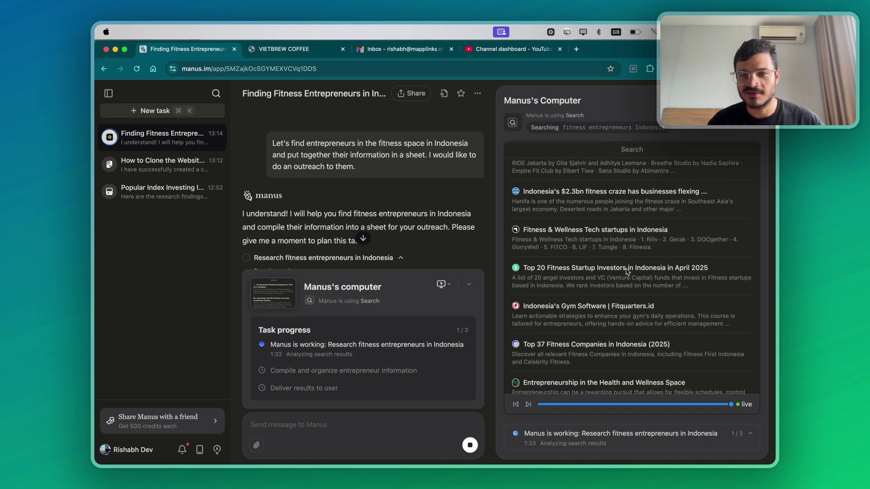
scroll(637, 226, "down", 3)
scroll(639, 259, "down", 7)
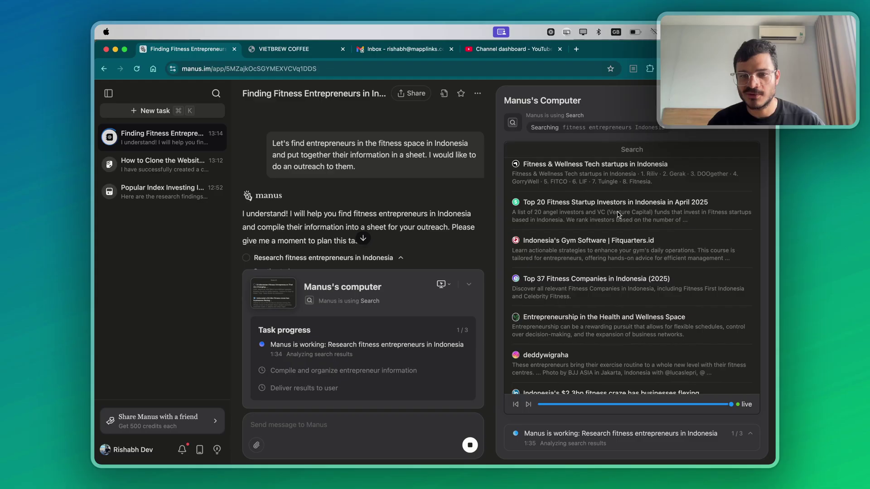
scroll(621, 221, "down", 2)
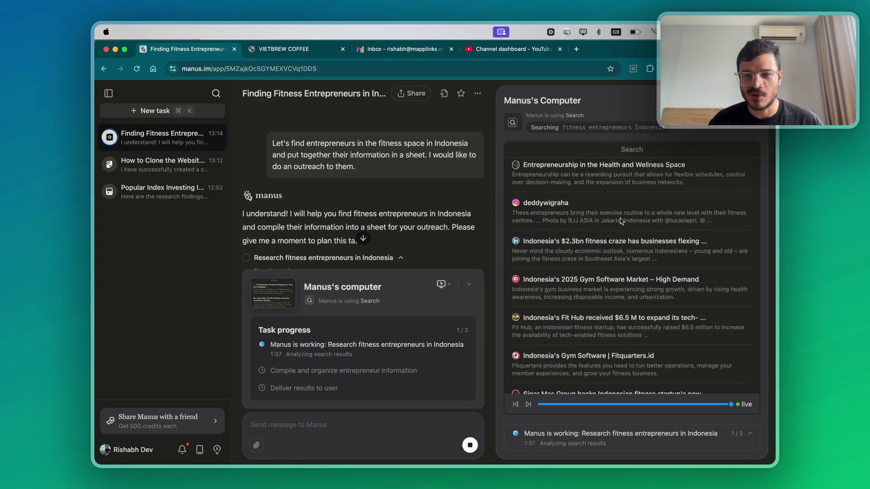
scroll(620, 220, "down", 4)
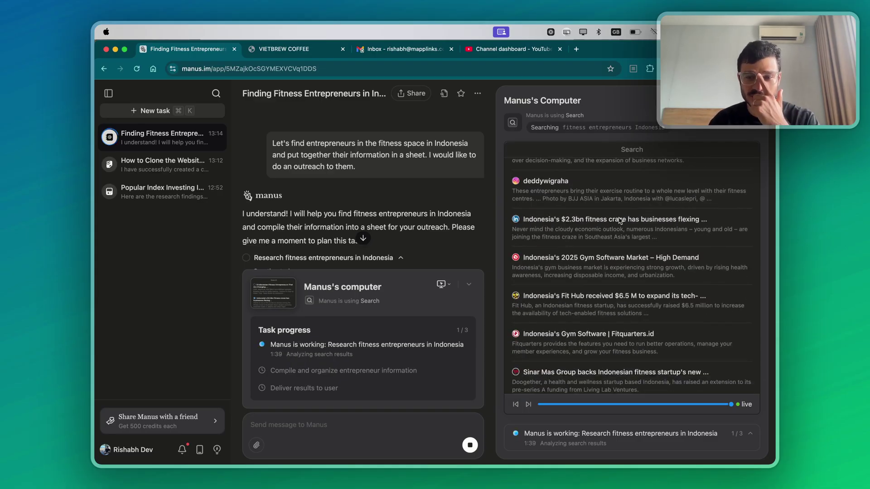
scroll(618, 220, "down", 6)
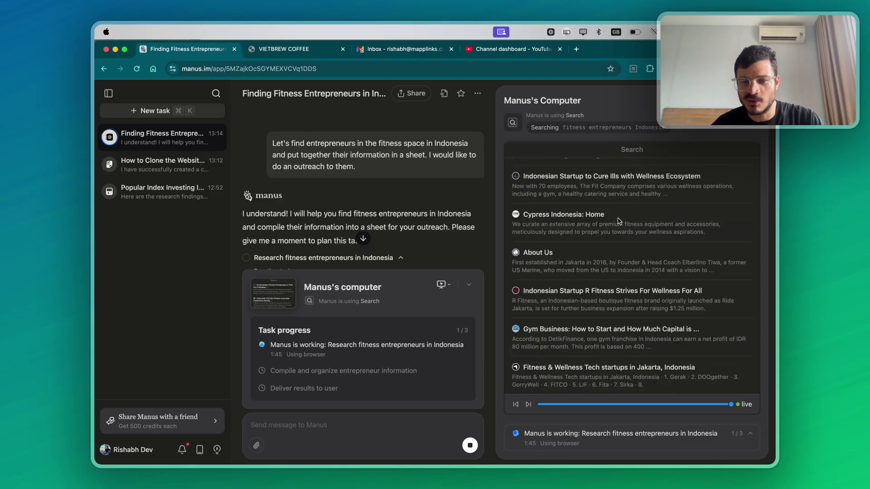
scroll(285, 221, "down", 2)
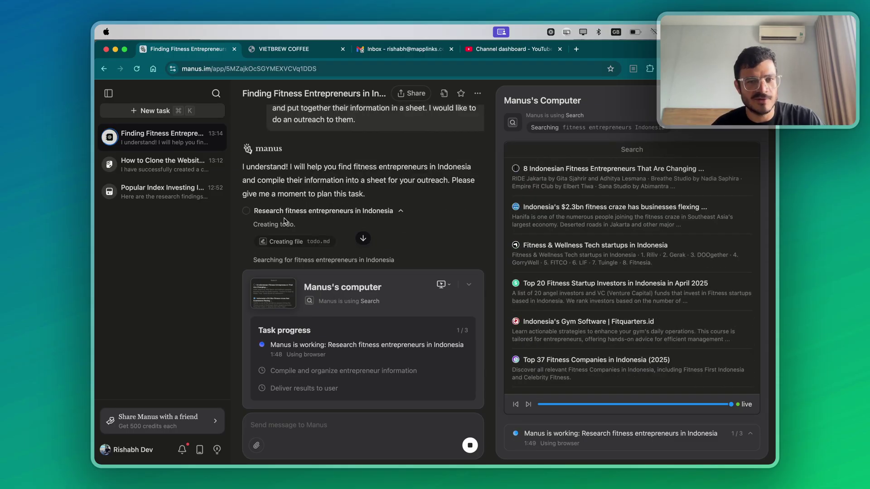
scroll(285, 221, "down", 4)
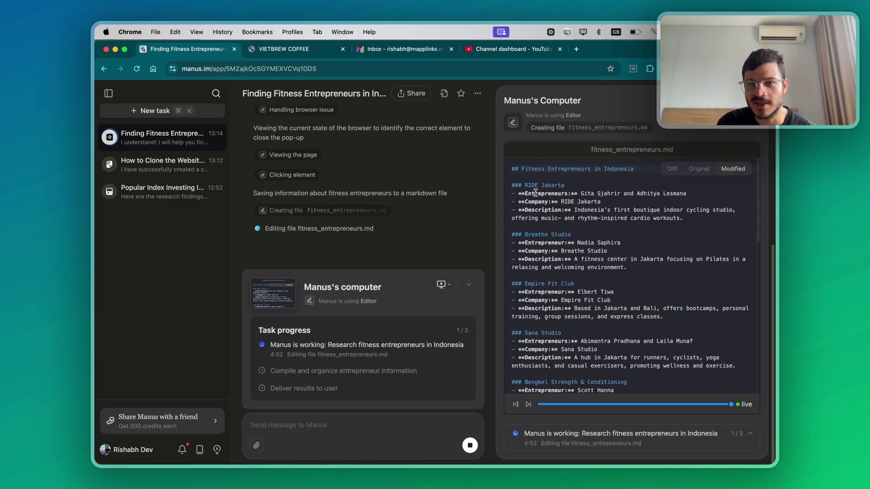
- Read through fitness_entrepreneurs.md, picking out the RIDE Jakarta and Breathe Studio entries
left_click_drag(524, 185, 564, 184)
left_click(580, 194)
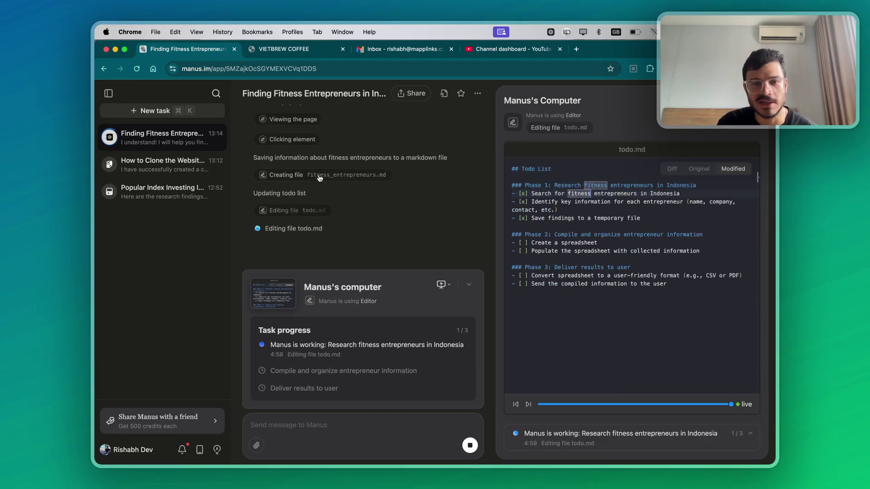
left_click(317, 175)
left_click(555, 169)
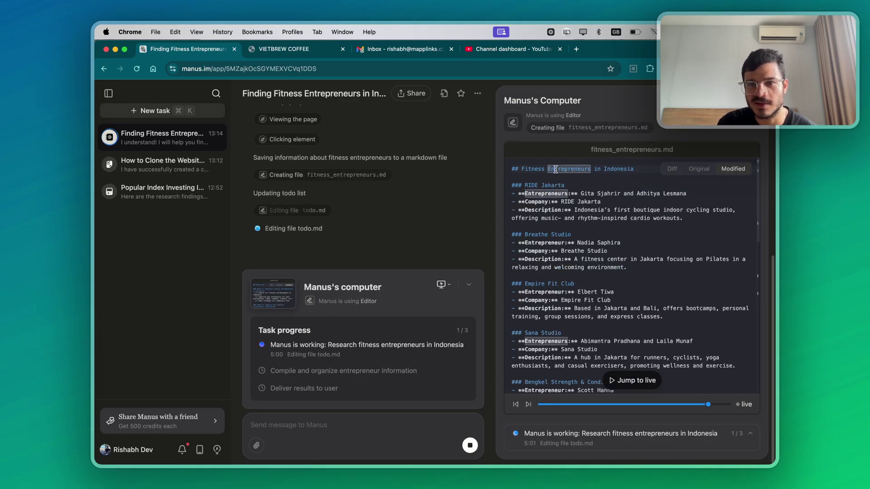
left_click(596, 191)
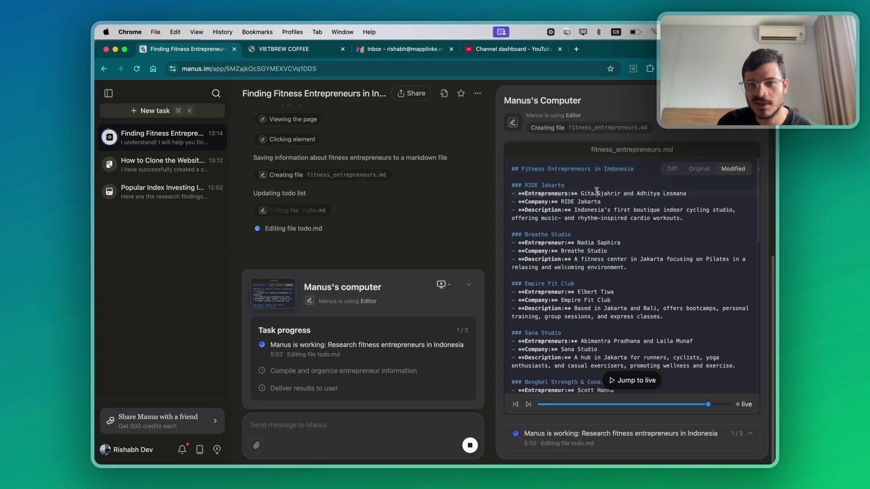
left_click(658, 194)
left_click(574, 211)
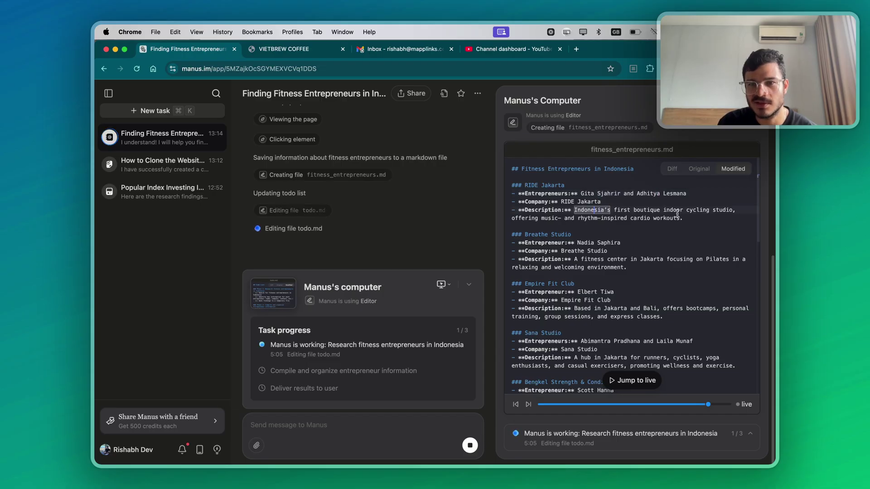
scroll(572, 221, "down", 2)
left_click(590, 219)
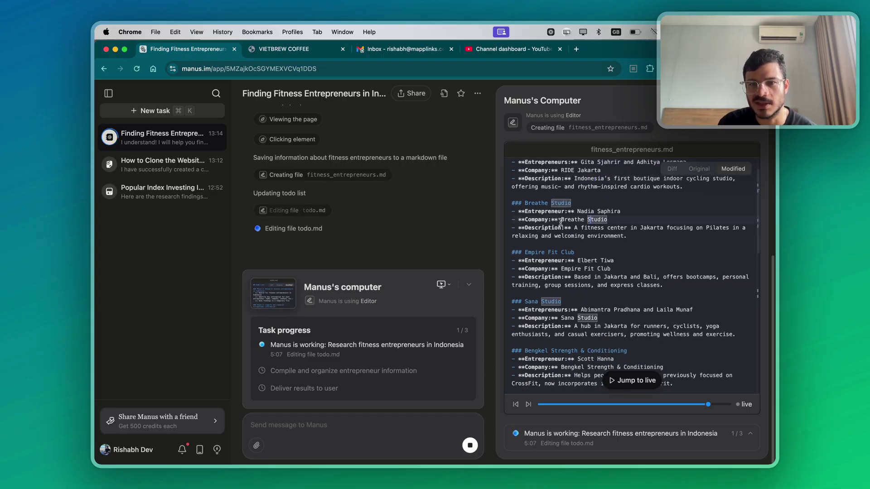
scroll(575, 224, "down", 5)
scroll(600, 243, "down", 5)
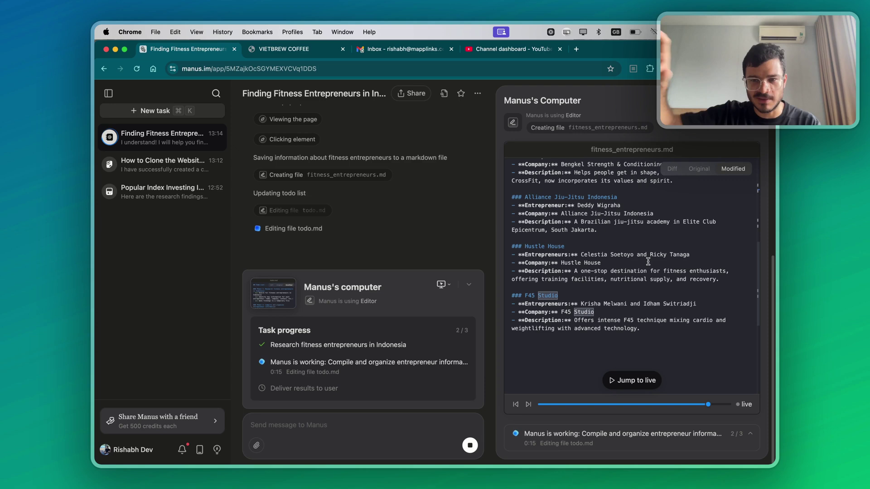
- Check the agent's live progress, revisit the saved file, then go to the new-task home page
left_click(392, 291)
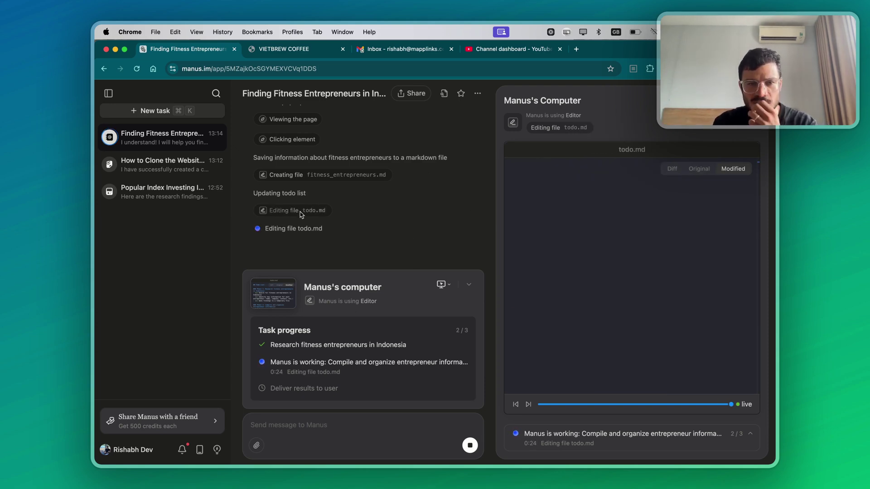
left_click(326, 175)
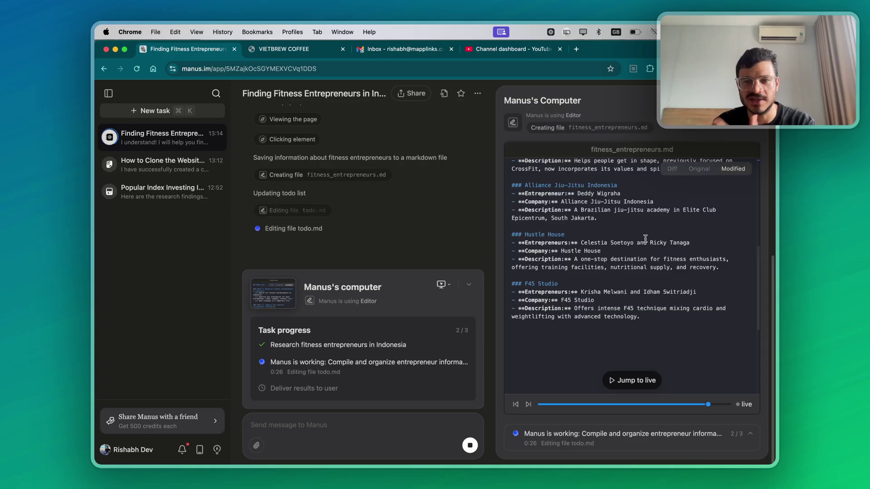
scroll(639, 236, "up", 10)
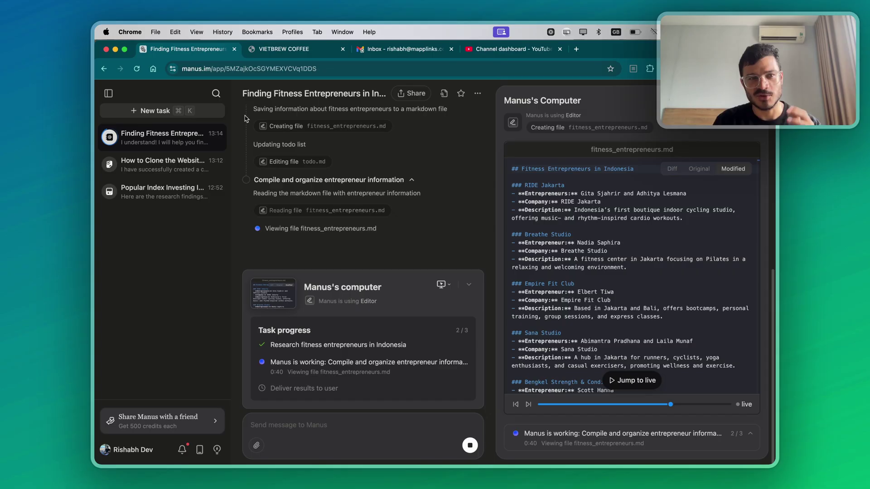
left_click(146, 110)
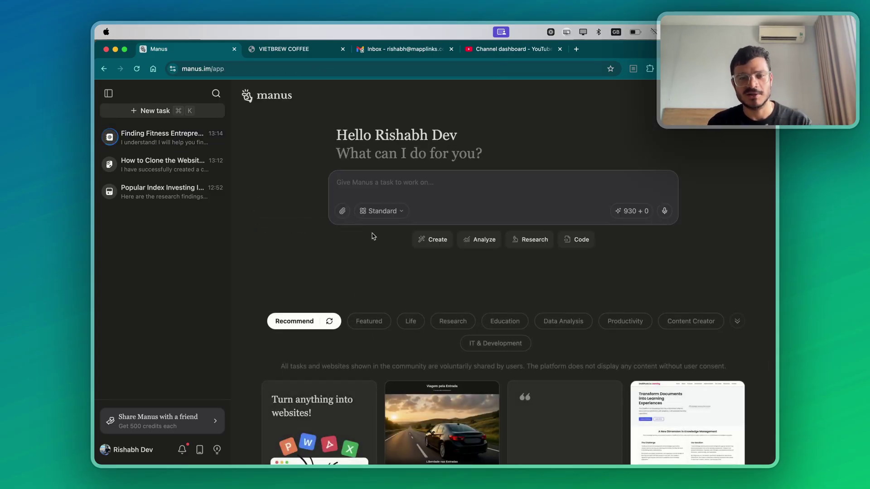
- Scroll past the home page's community cards and open the 'Explore more use cases' gallery
scroll(458, 329, "down", 2)
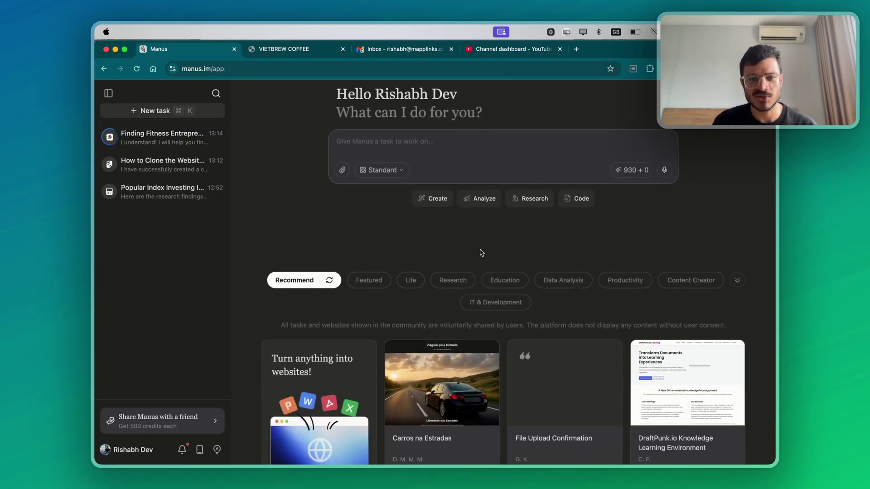
scroll(480, 256, "down", 1)
scroll(479, 258, "down", 5)
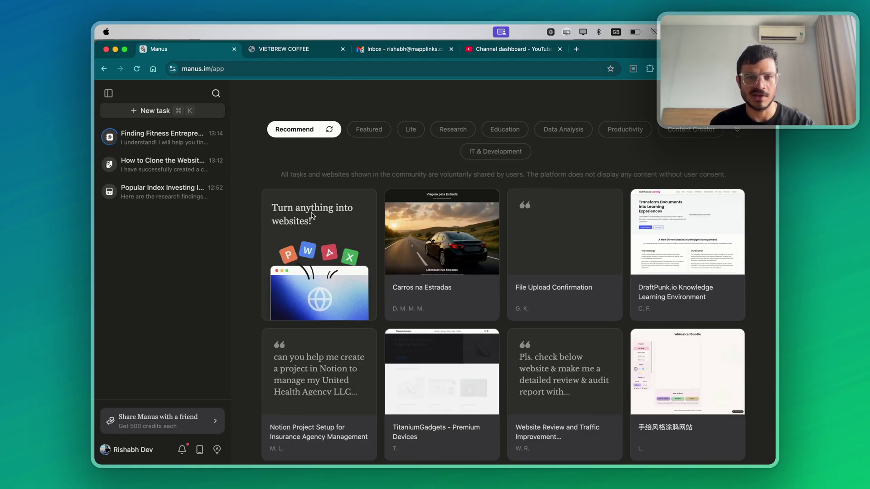
scroll(375, 267, "down", 3)
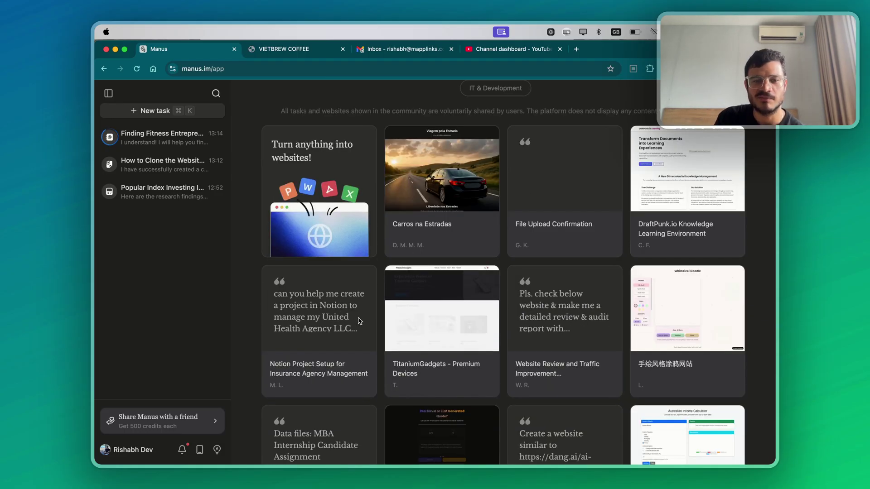
scroll(361, 321, "down", 1)
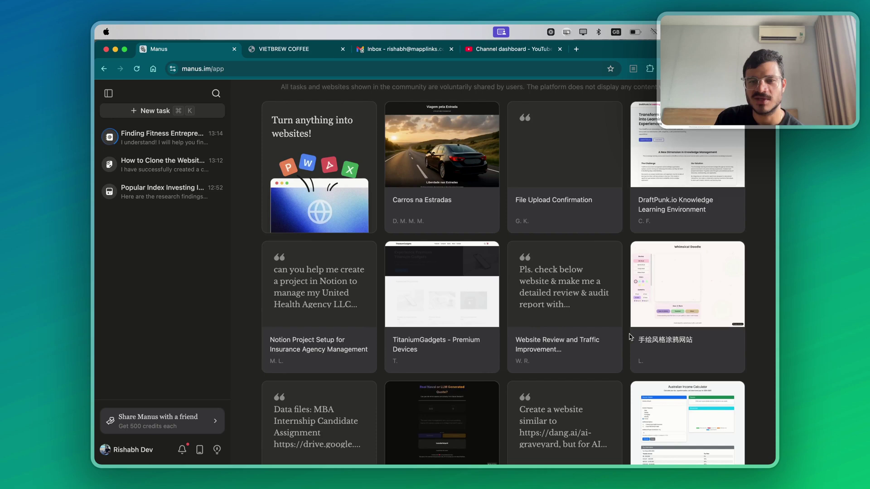
scroll(629, 336, "down", 4)
scroll(363, 330, "down", 1)
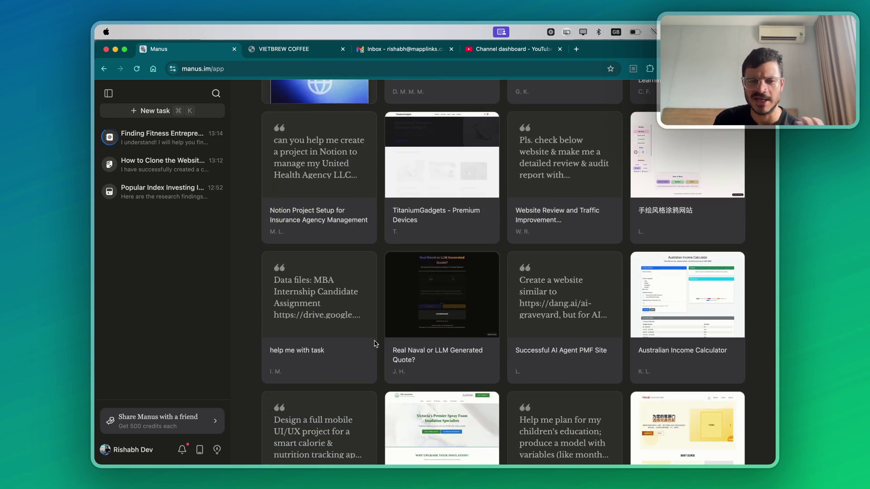
scroll(331, 299, "down", 7)
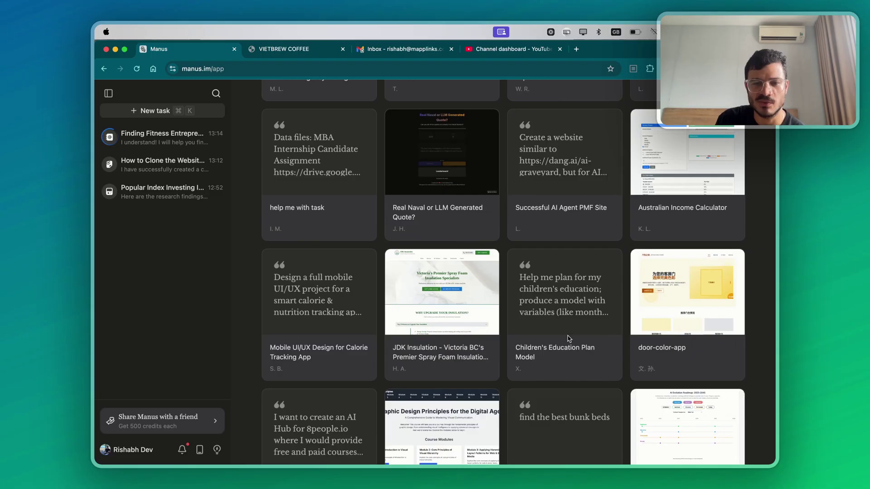
scroll(570, 340, "down", 3)
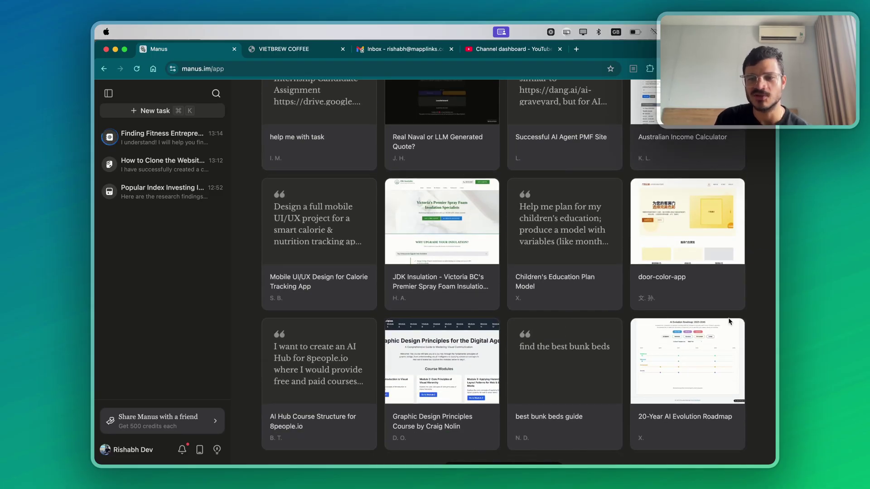
scroll(706, 322, "down", 3)
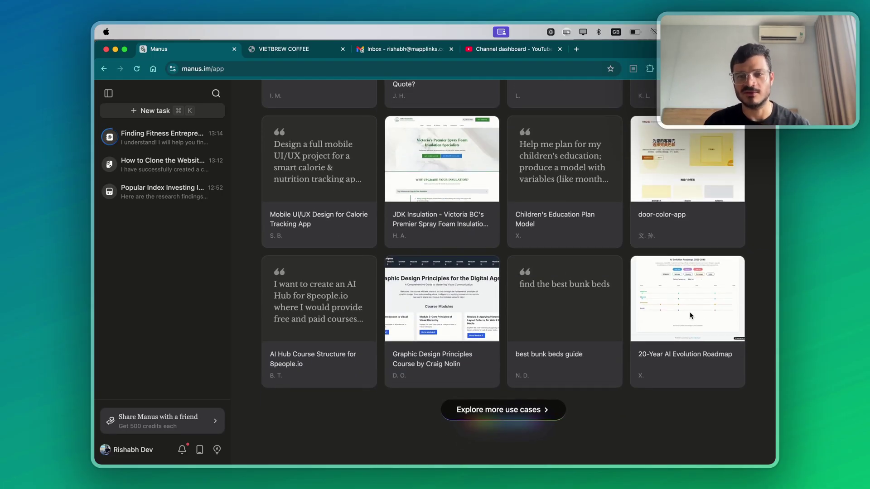
left_click(526, 410)
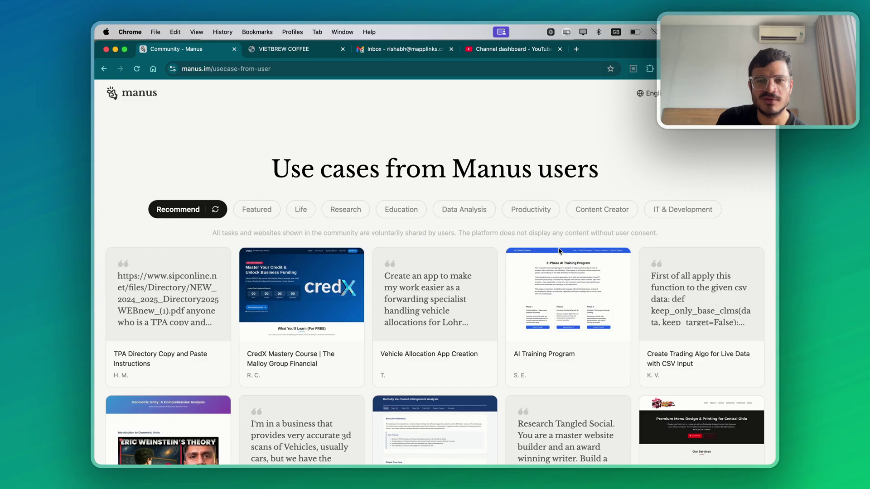
- Browse the 'Use cases from Manus users' grid, then go back to the Manus home page
scroll(370, 310, "down", 2)
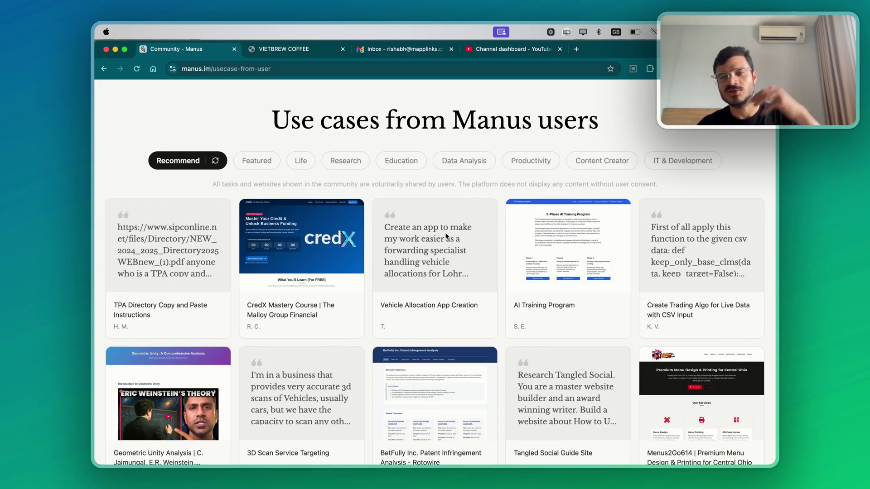
scroll(443, 314, "down", 1)
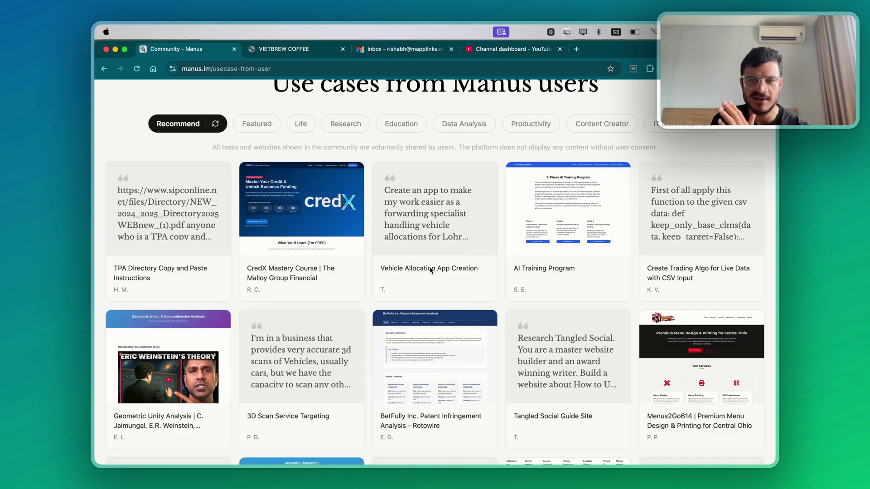
scroll(418, 308, "down", 3)
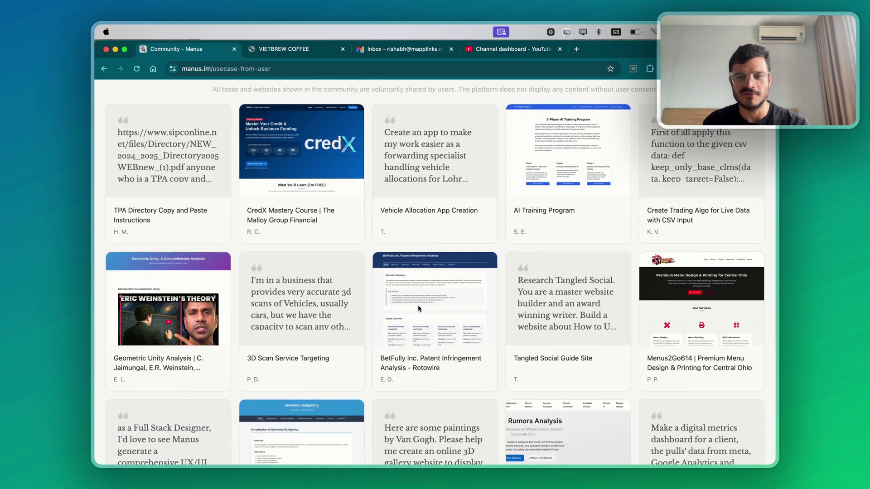
scroll(417, 305, "down", 10)
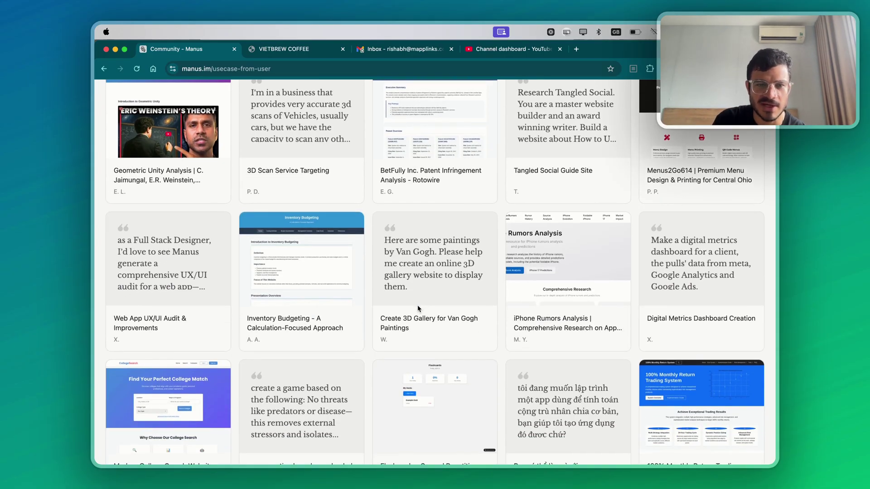
scroll(417, 306, "down", 4)
scroll(447, 283, "down", 14)
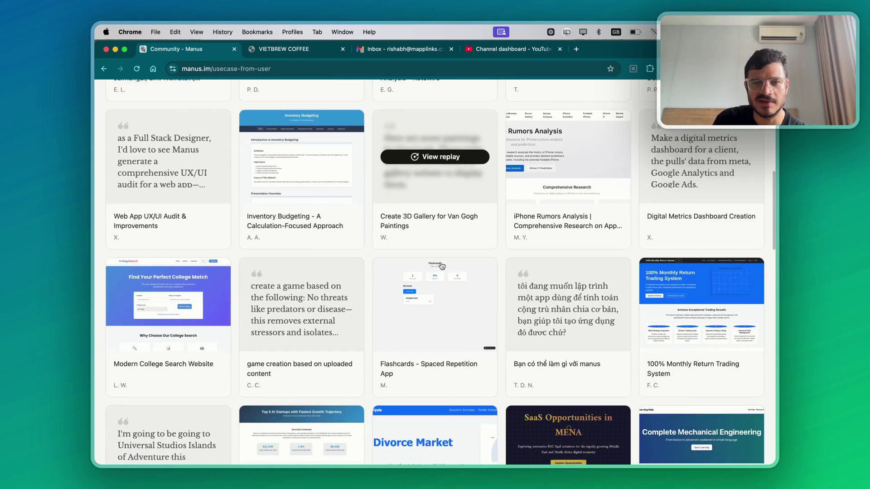
scroll(555, 347, "down", 5)
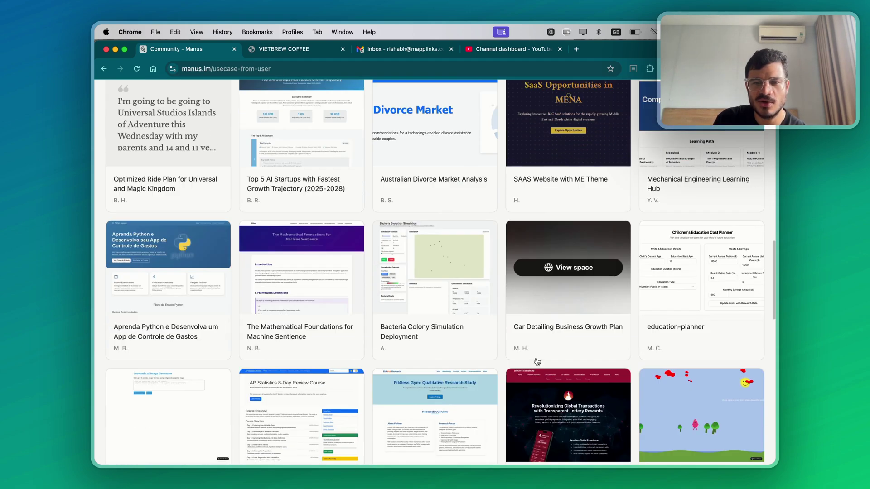
scroll(272, 294, "down", 10)
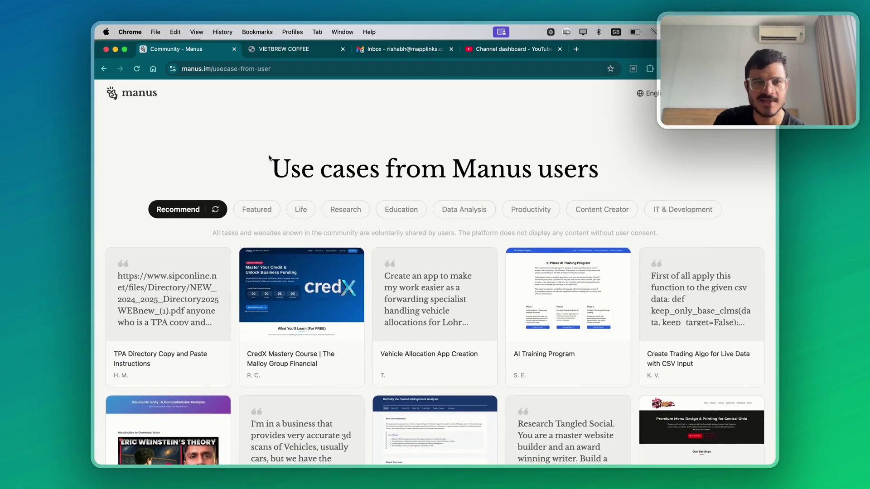
left_click(104, 68)
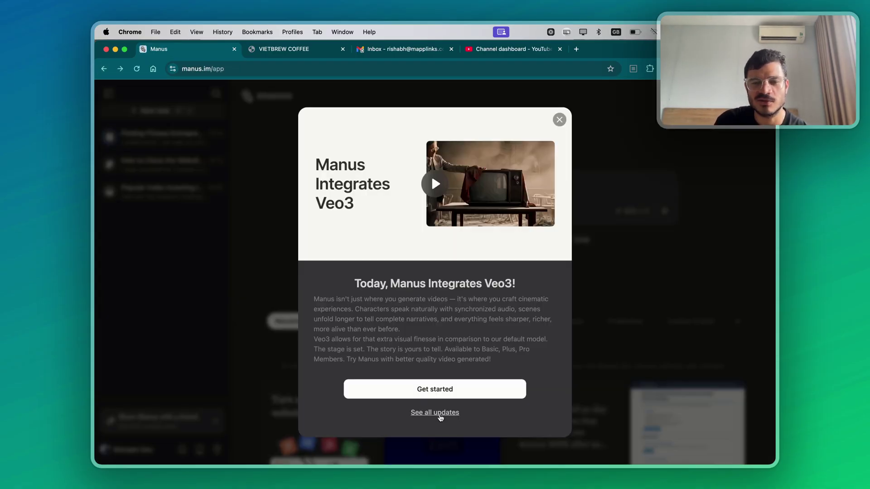
- Dismiss the Veo3 popup, reopen the Finding Fitness Entrepreneurs task's todo.md, and open the invite-for-credits offer
left_click(444, 391)
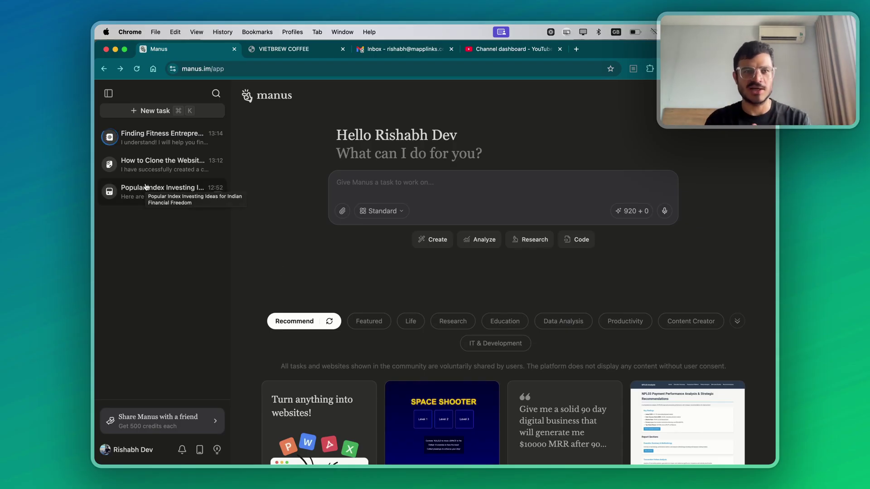
left_click(146, 138)
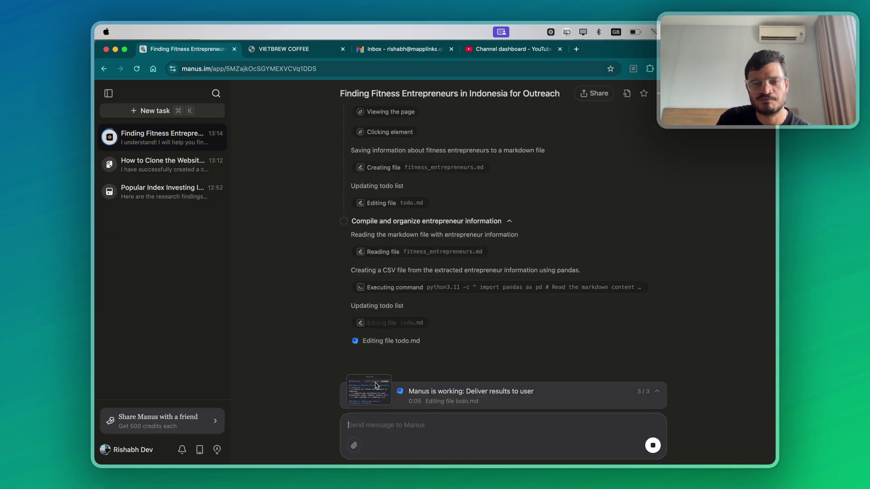
left_click(385, 397)
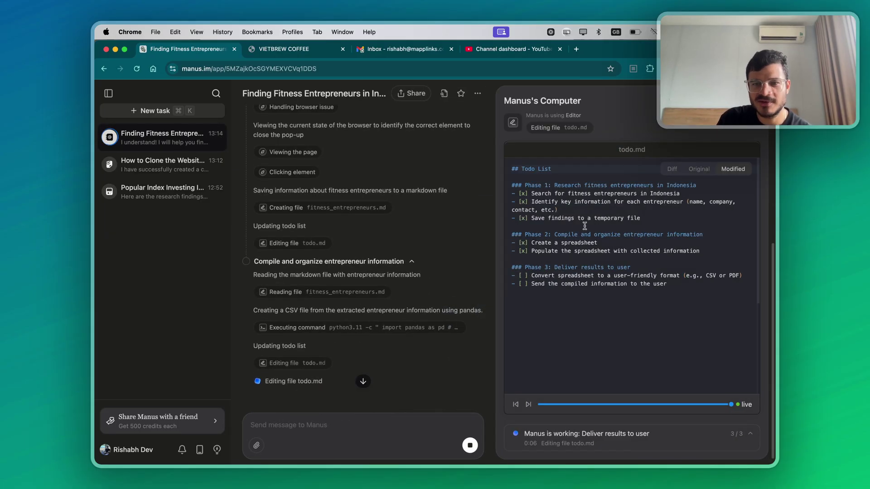
left_click(193, 423)
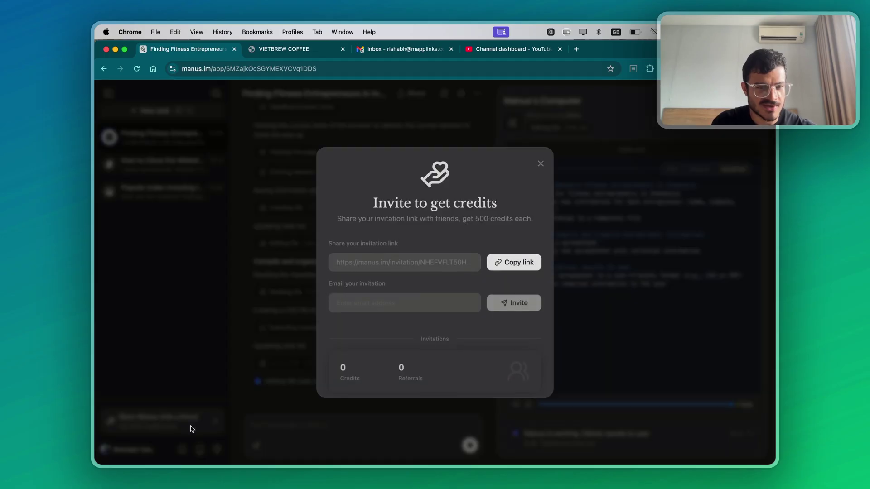